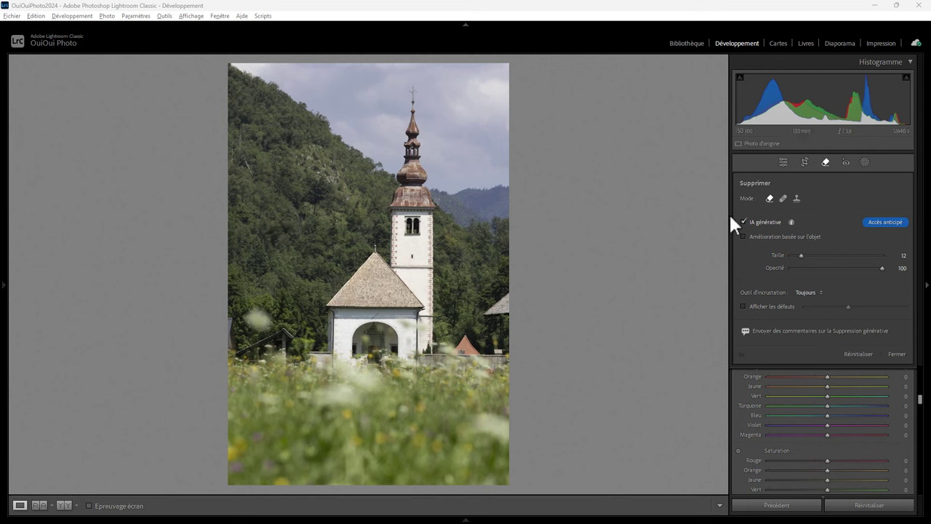
# Step: Switch distraction removal to Heal mode, with brush size 12, feather 0 and opacity 100
pyautogui.click(783, 198)
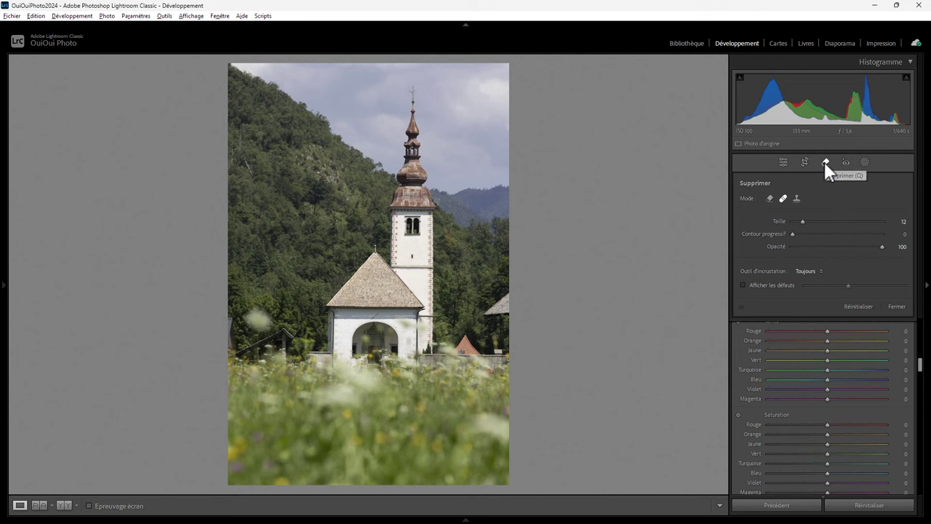
pyautogui.click(824, 162)
pyautogui.click(823, 160)
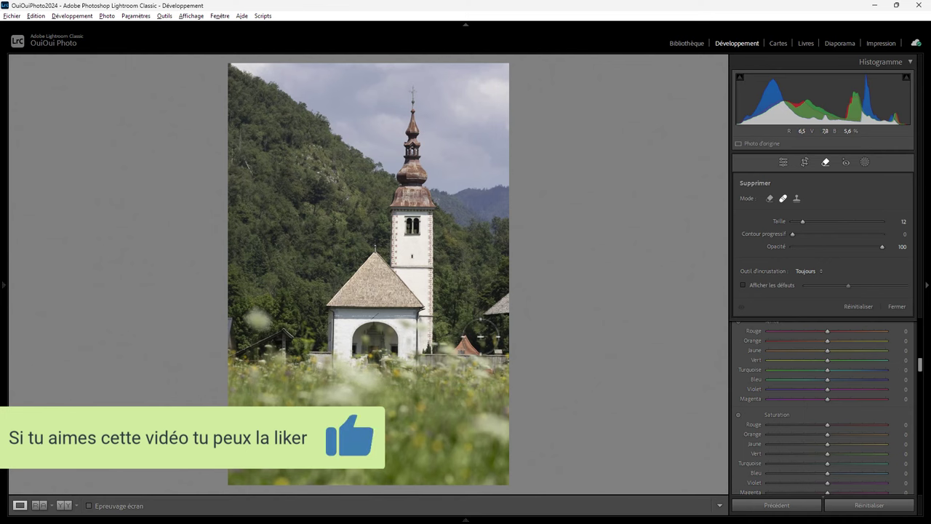
# Step: Heal a tree blemish using a new source, then heal the wall-top marks at size 8
pyautogui.press('z')
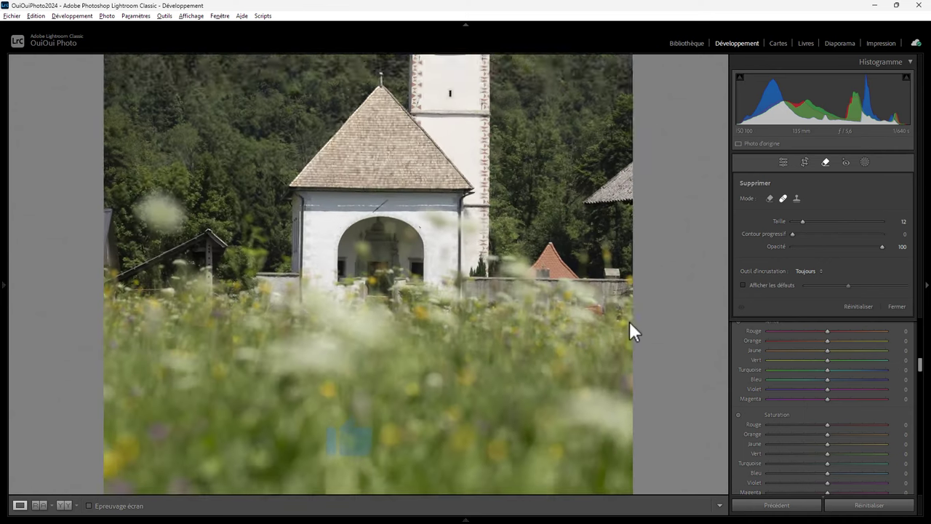
pyautogui.moveTo(540, 166); pyautogui.dragTo(83, 380)
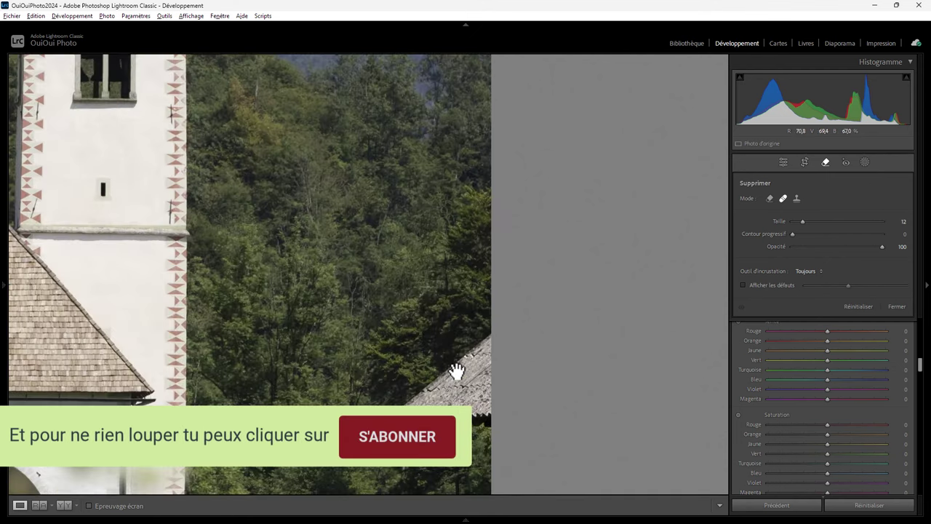
pyautogui.moveTo(456, 371)
pyautogui.mouseDown()
pyautogui.moveTo(544, 166)
pyautogui.moveTo(533, 219)
pyautogui.mouseUp()
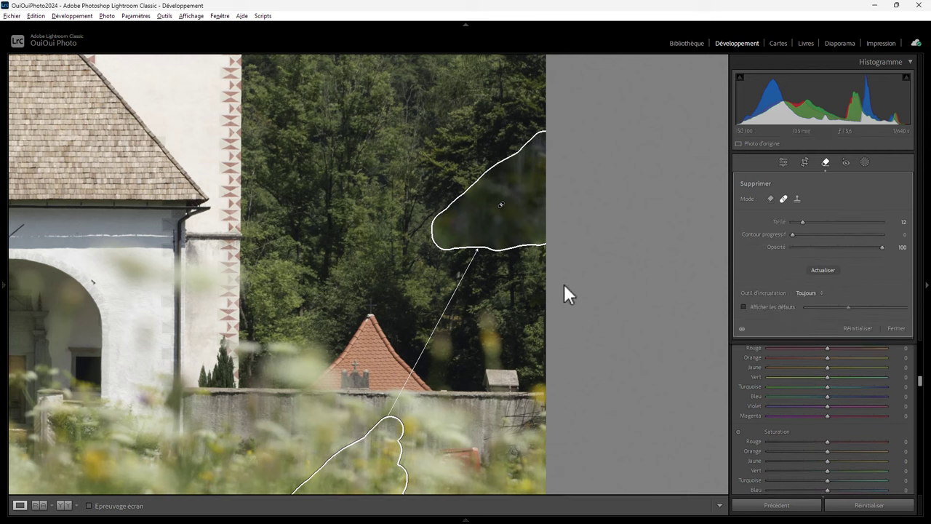
pyautogui.press('/')
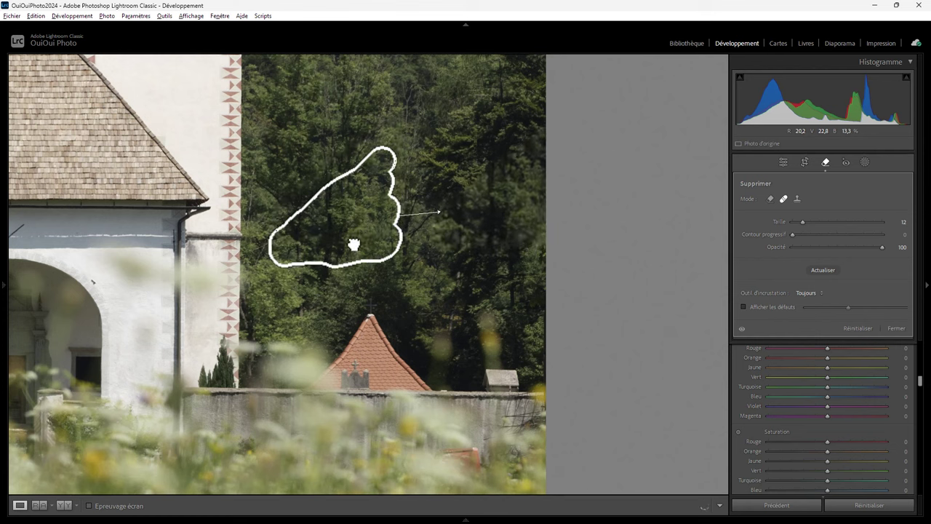
pyautogui.moveTo(354, 242); pyautogui.dragTo(354, 231)
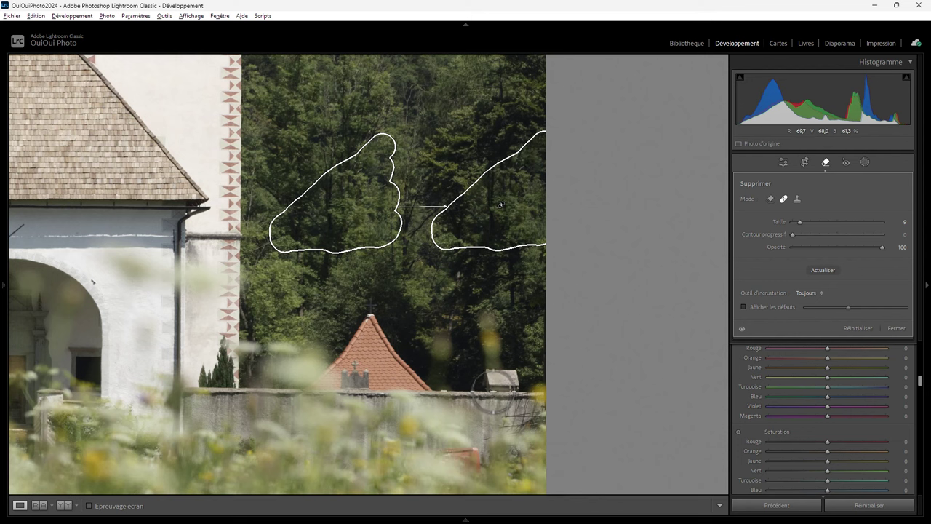
pyautogui.scroll(-3, 494, 390)
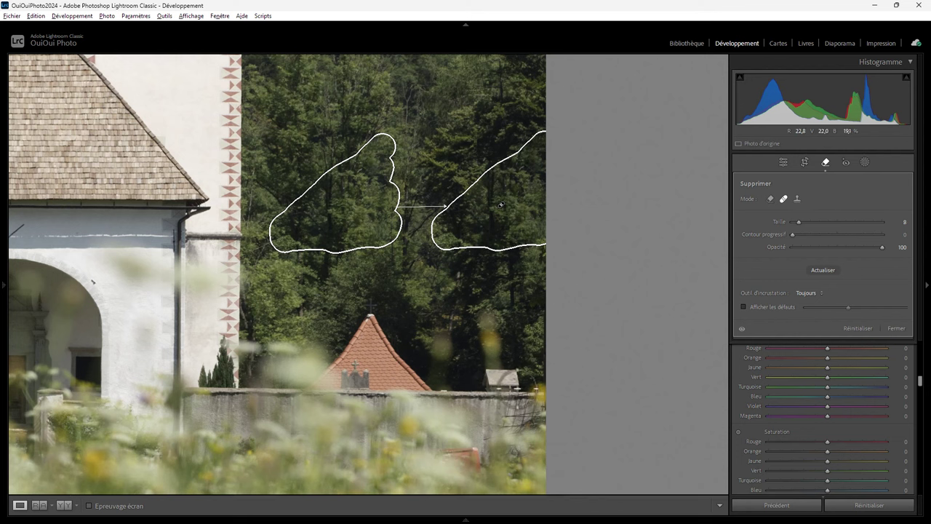
pyautogui.moveTo(516, 385); pyautogui.dragTo(516, 385)
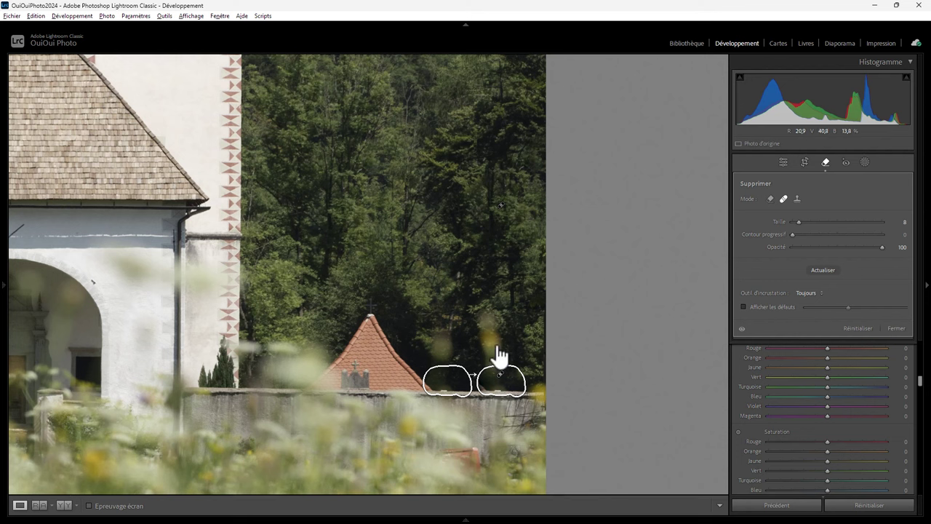
# Step: At brush size 12, heal the tall distraction right of the red roof using tree texture
pyautogui.press(']')
pyautogui.moveTo(485, 315); pyautogui.dragTo(494, 364)
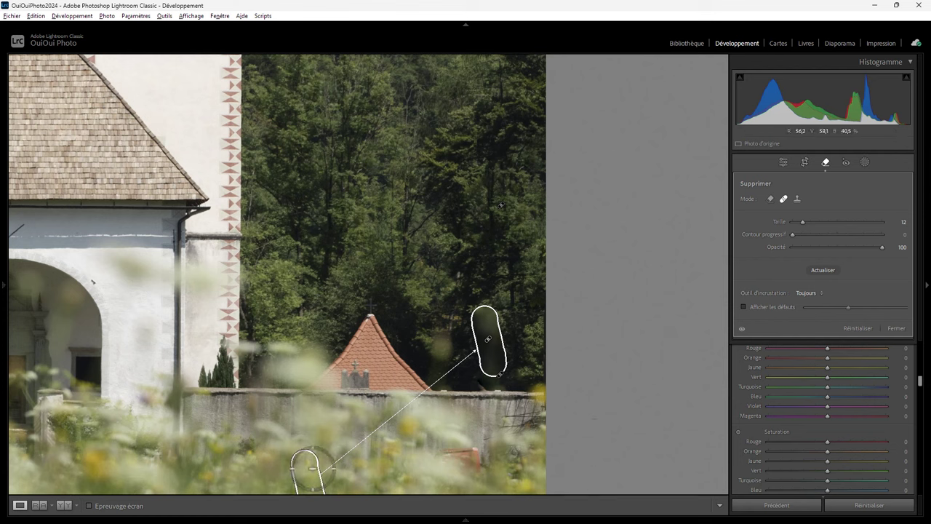
pyautogui.moveTo(314, 463); pyautogui.dragTo(438, 279)
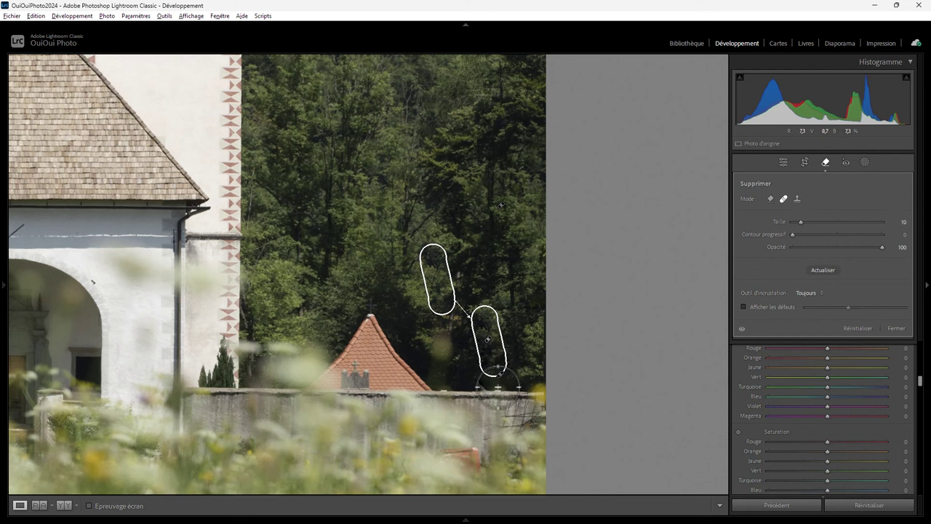
# Step: At brush size 10, heal a dark spot above the wall and marks along the wall top
pyautogui.scroll(-1, 448, 393)
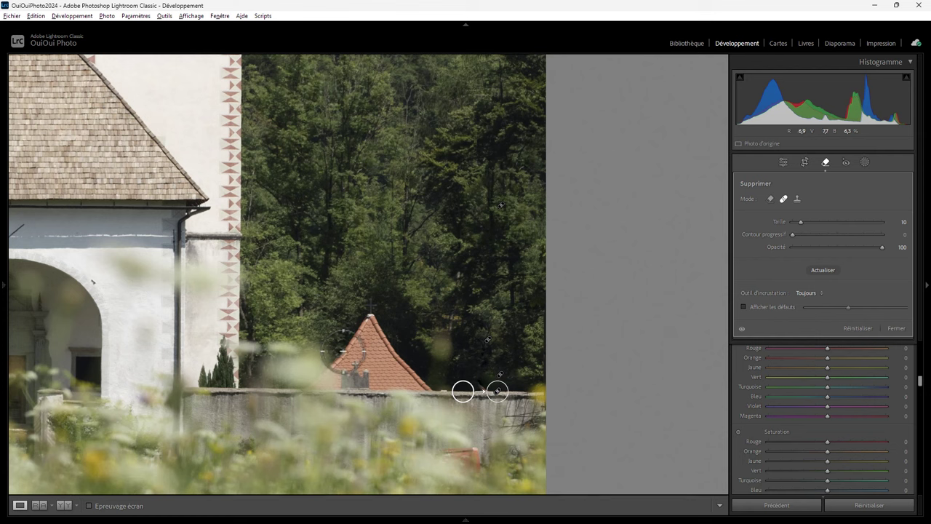
pyautogui.moveTo(434, 355)
pyautogui.mouseDown()
pyautogui.moveTo(444, 339)
pyautogui.moveTo(420, 352)
pyautogui.mouseUp()
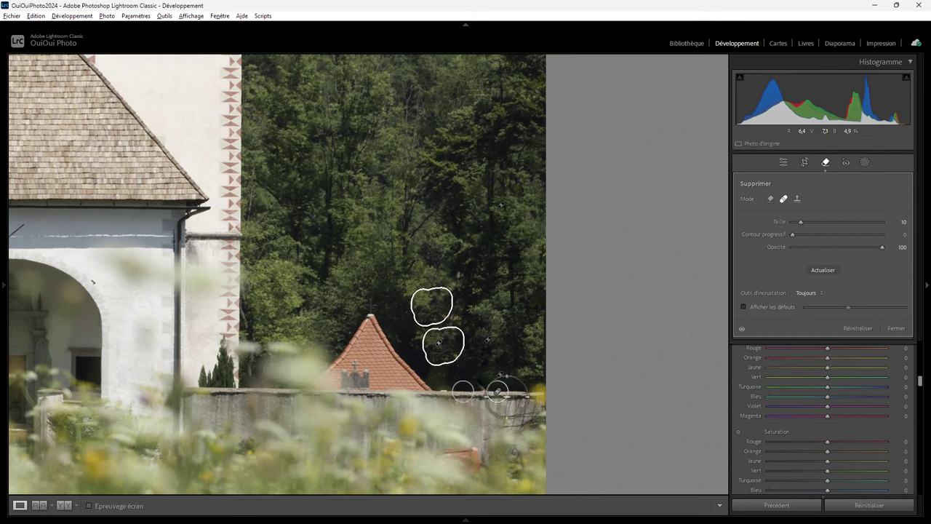
pyautogui.moveTo(498, 391); pyautogui.dragTo(456, 391)
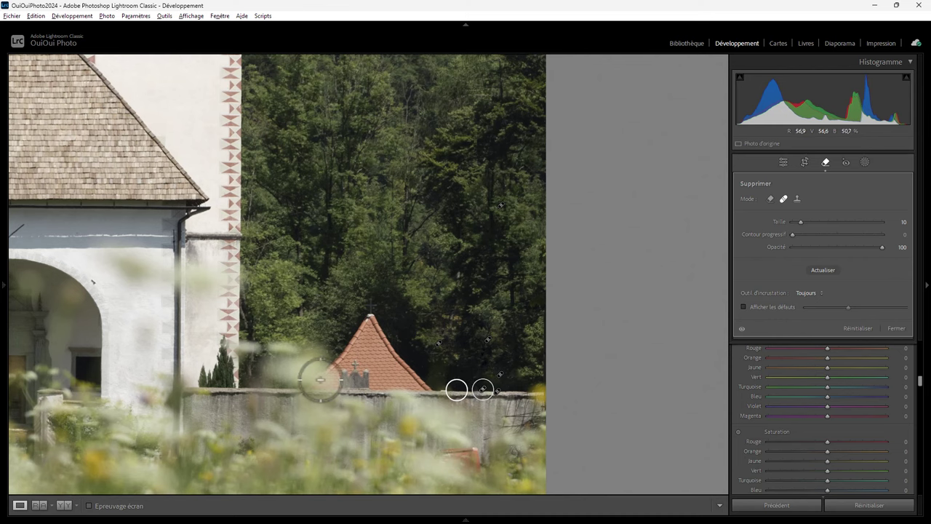
pyautogui.moveTo(317, 376); pyautogui.dragTo(698, 400)
pyautogui.moveTo(331, 387); pyautogui.dragTo(634, 337)
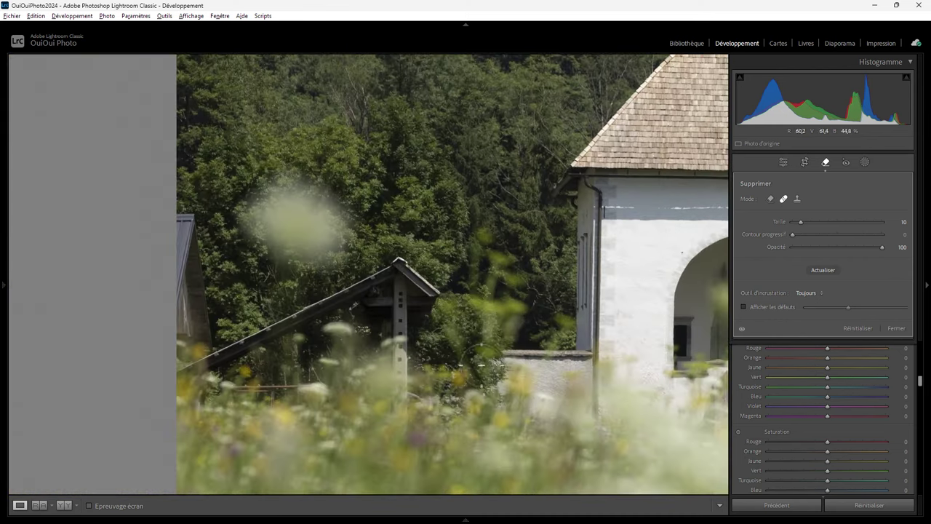
# Step: At brush size 23, heal the pale blob above the shed using foliage from upper right
pyautogui.scroll(4, 264, 236)
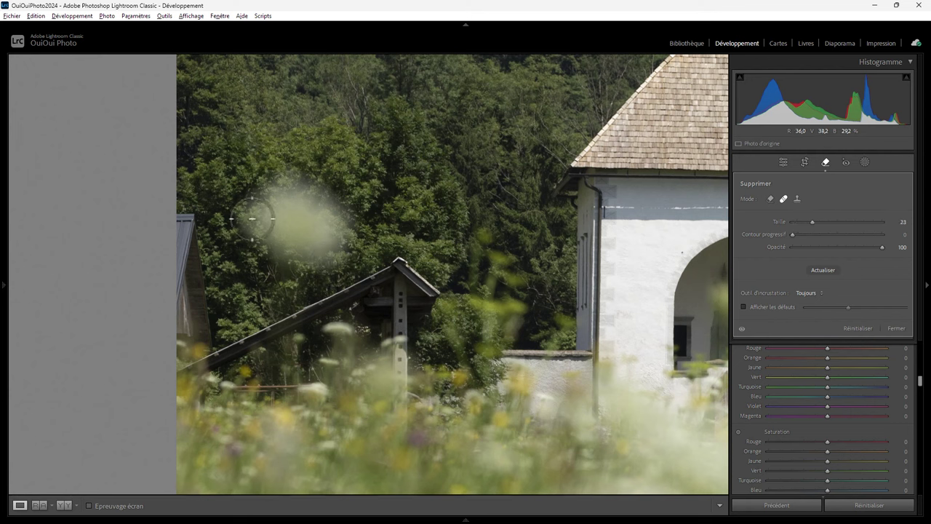
pyautogui.moveTo(256, 209)
pyautogui.mouseDown()
pyautogui.moveTo(310, 189)
pyautogui.moveTo(266, 224)
pyautogui.moveTo(330, 247)
pyautogui.moveTo(268, 204)
pyautogui.mouseUp()
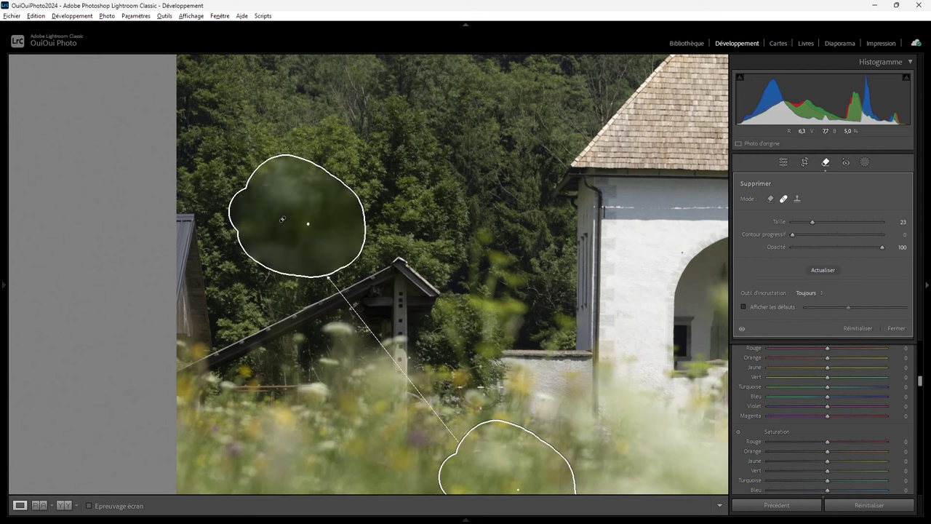
pyautogui.moveTo(509, 461)
pyautogui.mouseDown()
pyautogui.moveTo(454, 173)
pyautogui.moveTo(441, 136)
pyautogui.moveTo(414, 115)
pyautogui.mouseUp()
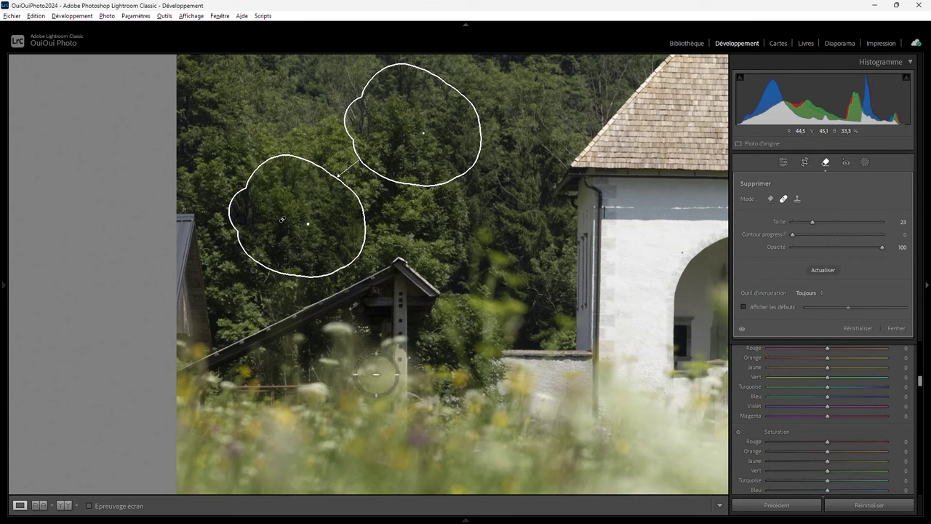
pyautogui.press('z')
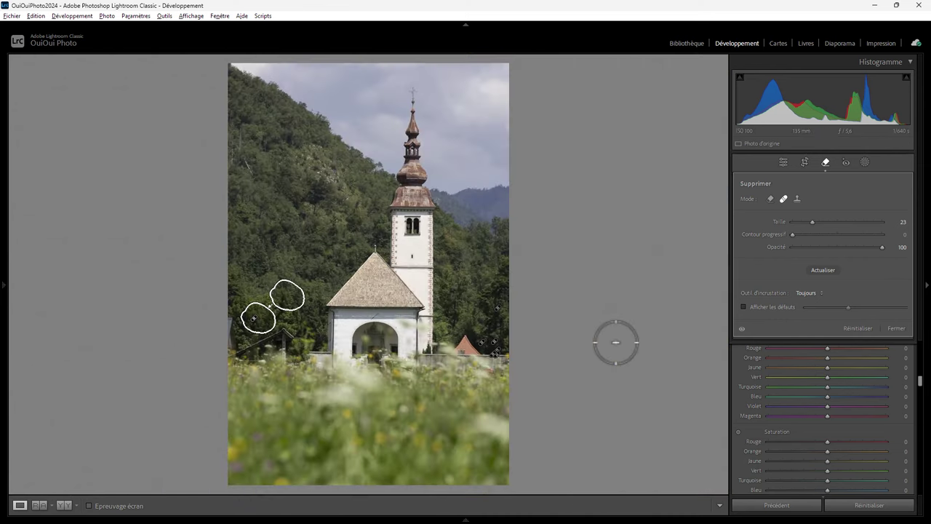
# Step: Heal the dark object in the flowers before the right wall, sampling flowers to its left
pyautogui.press('z')
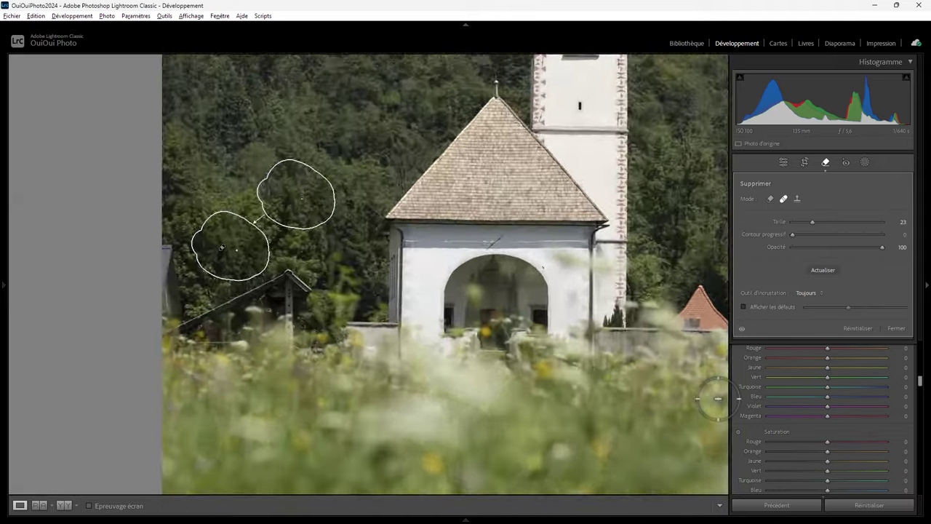
pyautogui.moveTo(654, 403); pyautogui.dragTo(25, 322)
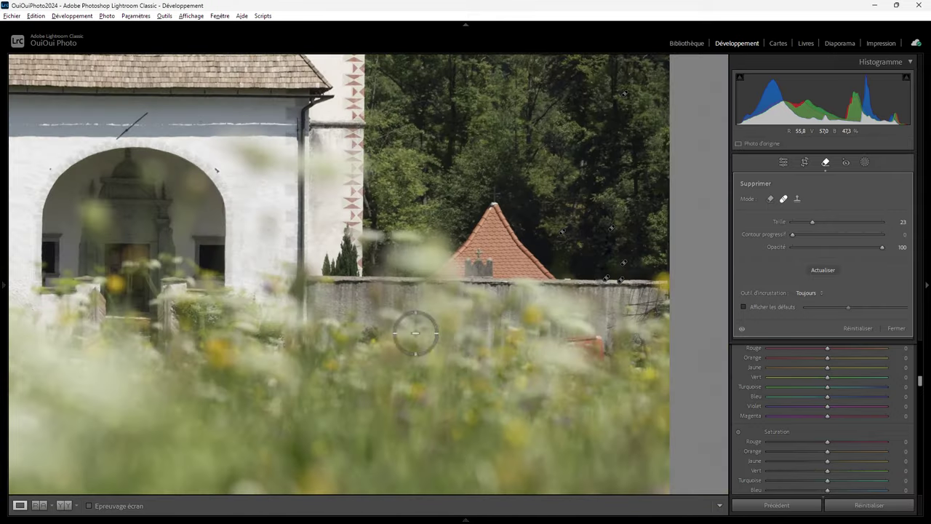
pyautogui.click(593, 350)
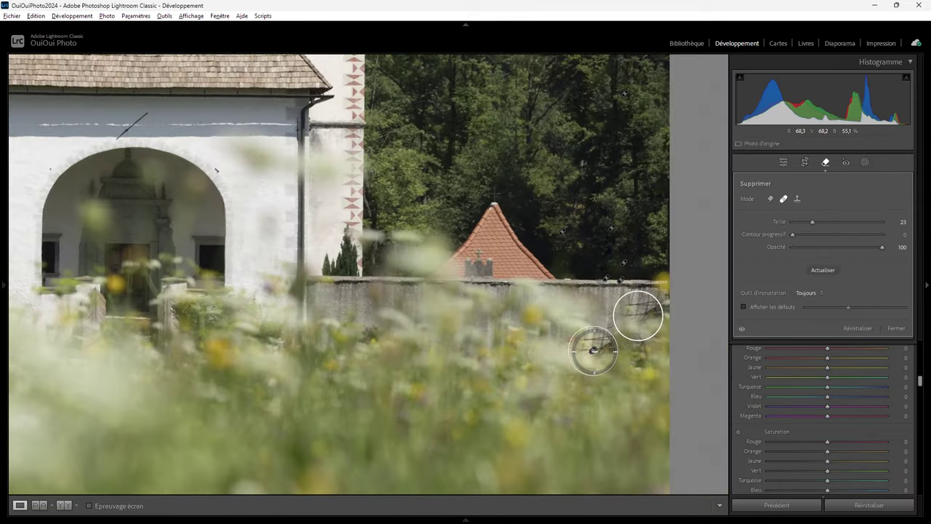
pyautogui.moveTo(594, 349); pyautogui.dragTo(595, 350)
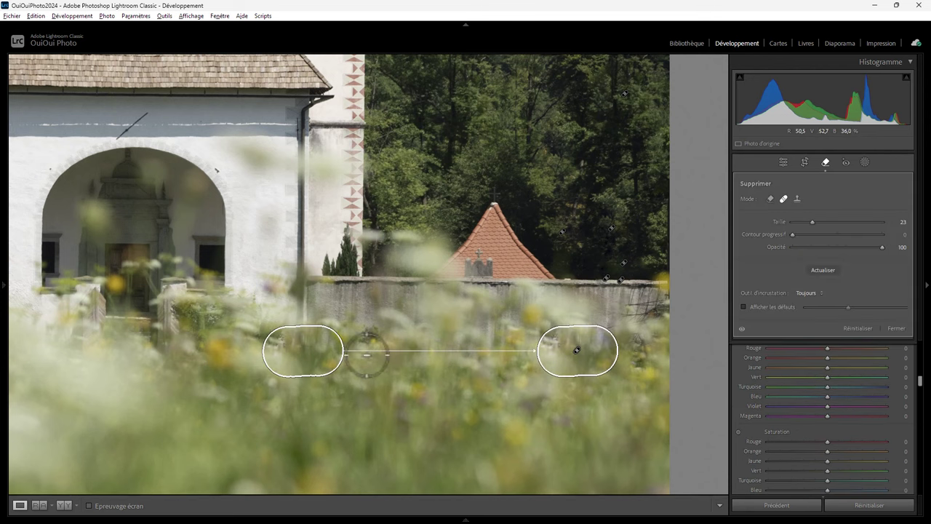
pyautogui.moveTo(304, 347); pyautogui.dragTo(423, 347)
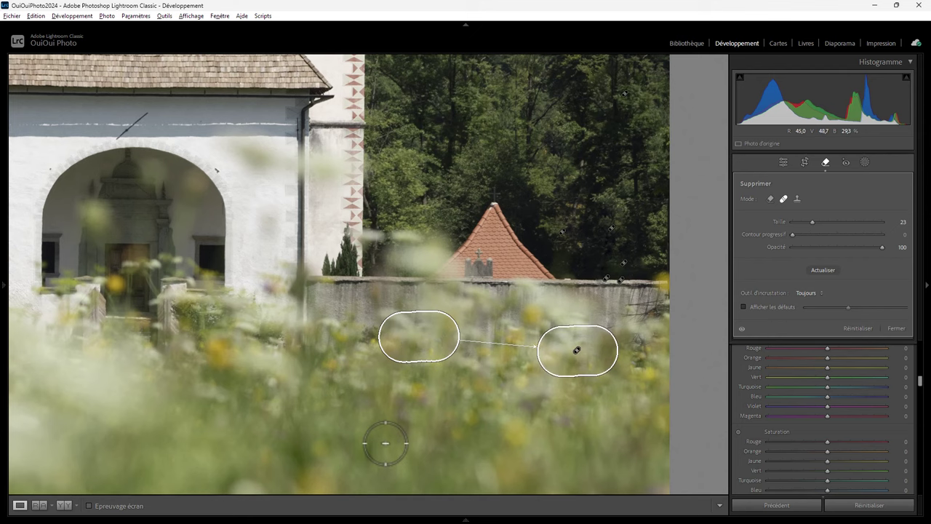
pyautogui.moveTo(218, 352)
pyautogui.mouseDown()
pyautogui.moveTo(685, 420)
pyautogui.moveTo(623, 384)
pyautogui.mouseUp()
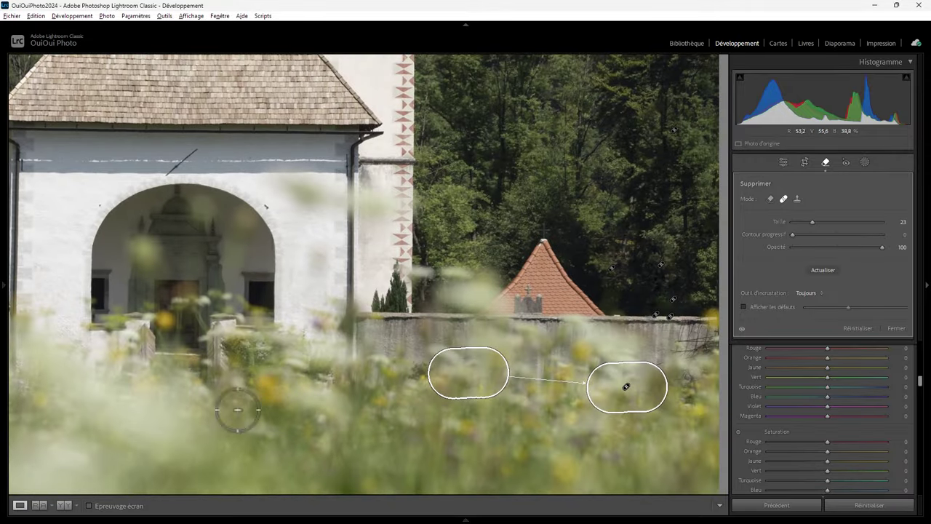
pyautogui.moveTo(175, 429); pyautogui.dragTo(560, 427)
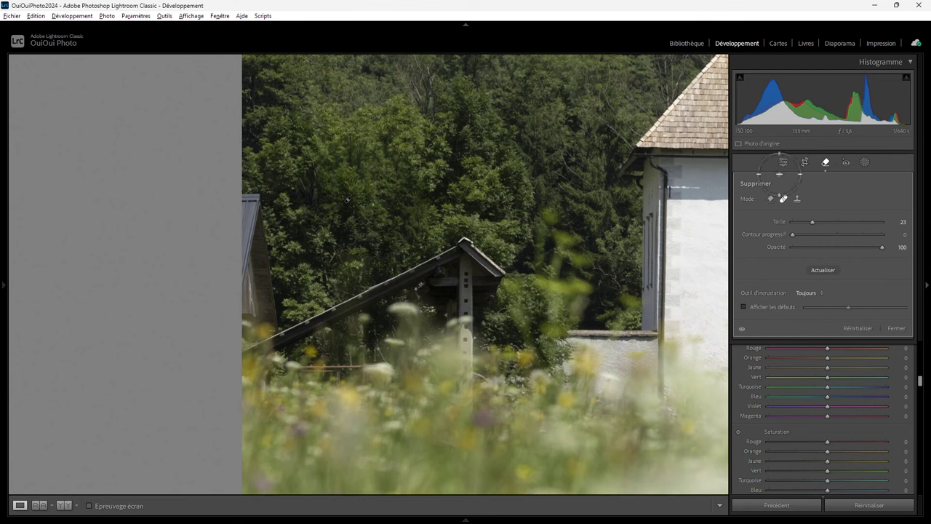
# Step: Straighten the photo by an angle of -0.90 and tighten the crop from the bottom-left corner
pyautogui.click(805, 161)
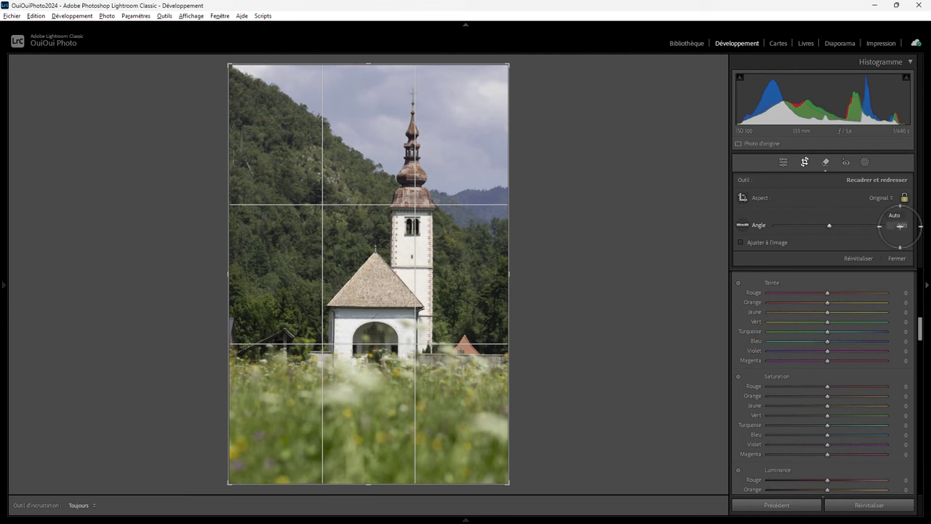
pyautogui.moveTo(900, 226); pyautogui.dragTo(893, 226)
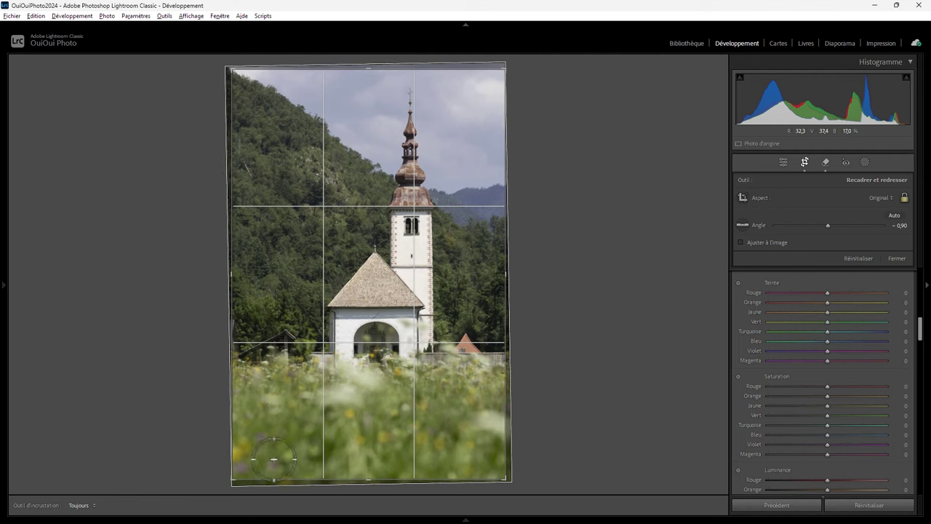
pyautogui.moveTo(233, 478); pyautogui.dragTo(246, 457)
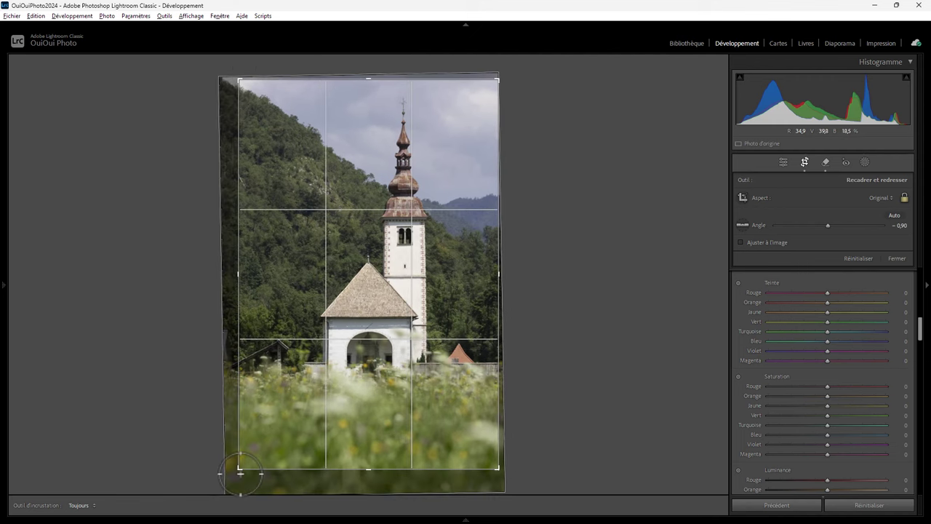
pyautogui.moveTo(389, 343); pyautogui.dragTo(392, 345)
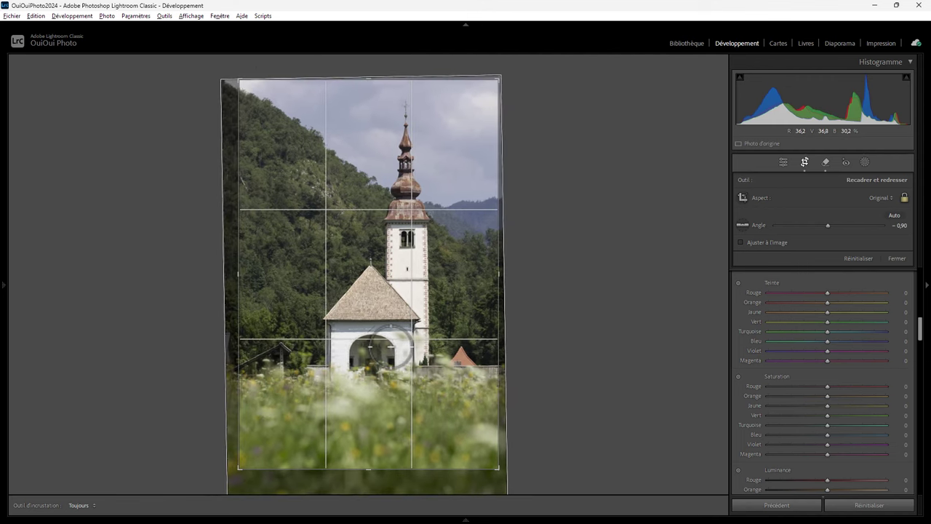
pyautogui.click(389, 353)
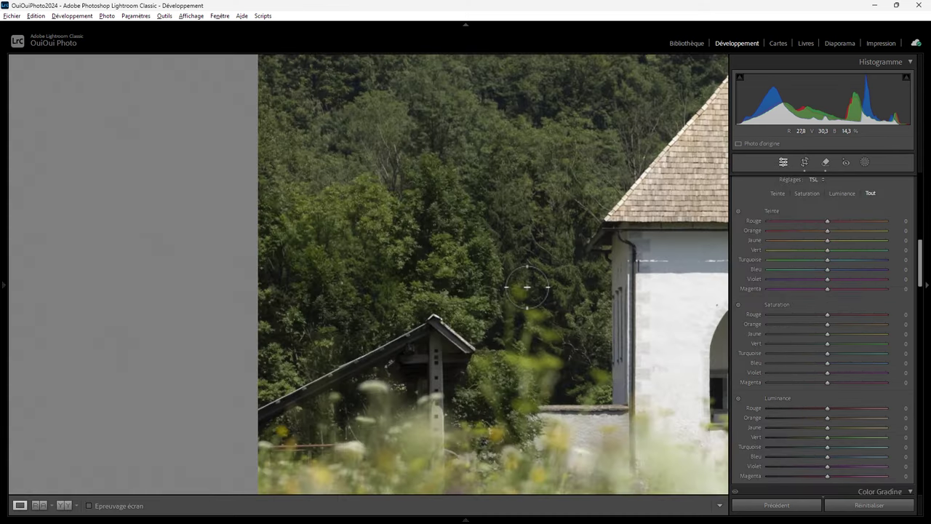
pyautogui.click(527, 287)
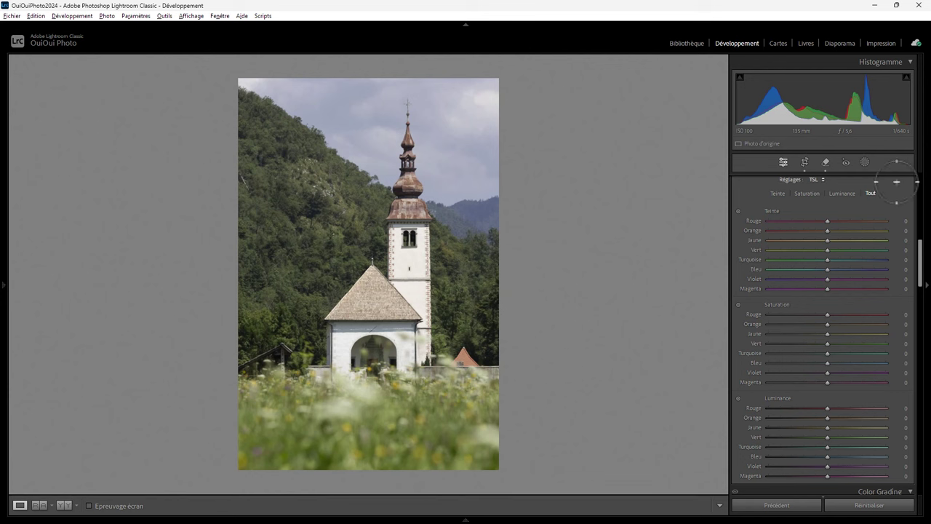
# Step: With Generative AI Remove and a smaller brush, paint over the red-roofed hut and left shed
pyautogui.click(826, 162)
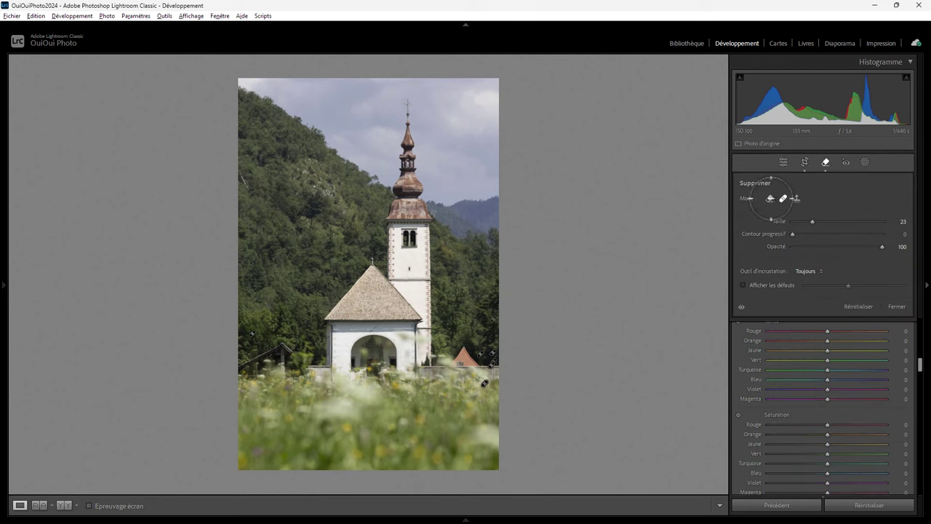
pyautogui.scroll(-5, 466, 369)
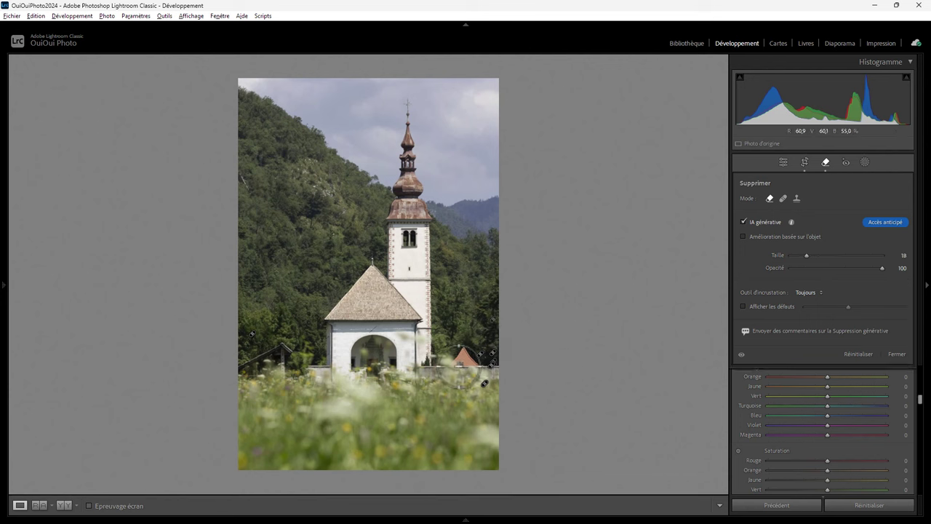
pyautogui.scroll(-2, 463, 369)
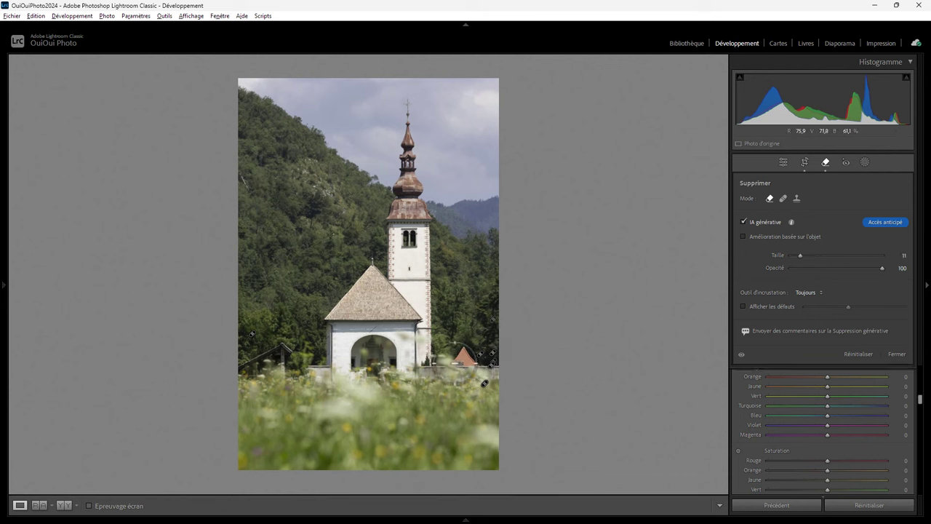
pyautogui.moveTo(456, 360); pyautogui.dragTo(471, 367)
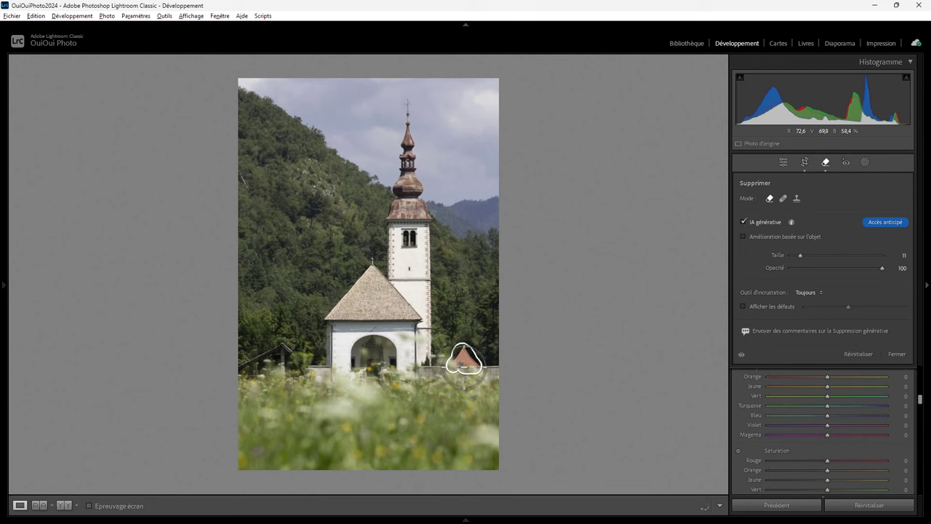
pyautogui.moveTo(463, 361); pyautogui.dragTo(461, 359)
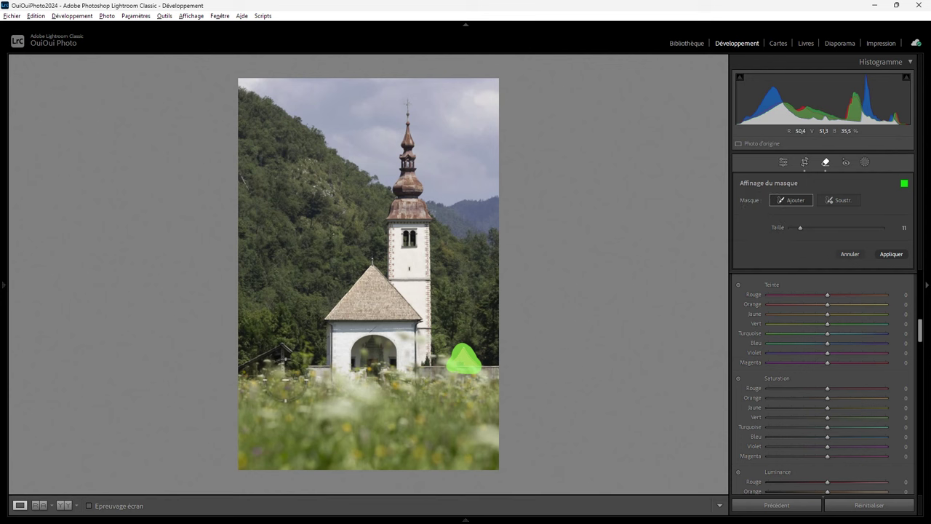
pyautogui.moveTo(282, 380)
pyautogui.mouseDown()
pyautogui.moveTo(283, 351)
pyautogui.moveTo(240, 374)
pyautogui.moveTo(271, 361)
pyautogui.mouseUp()
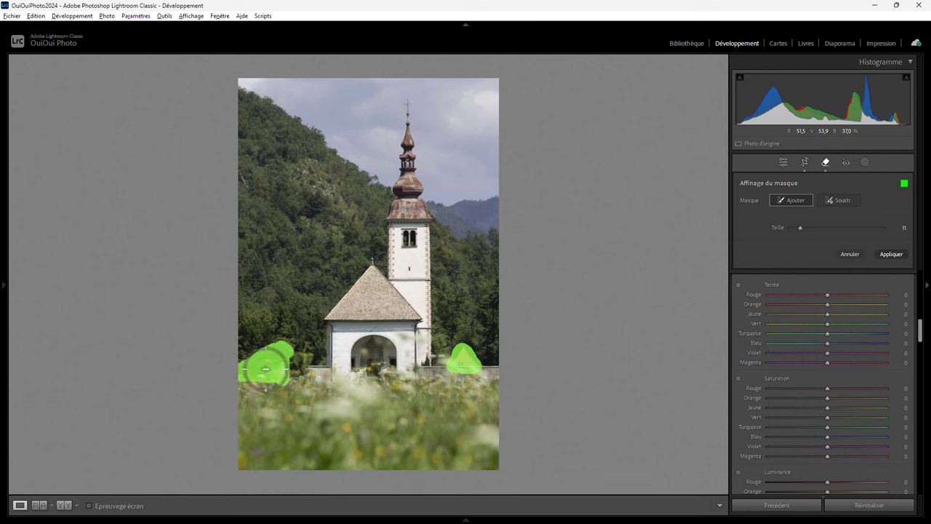
# Step: Generate the removal fill, then cycle variations to choose fills for the roof and shed areas
pyautogui.click(891, 254)
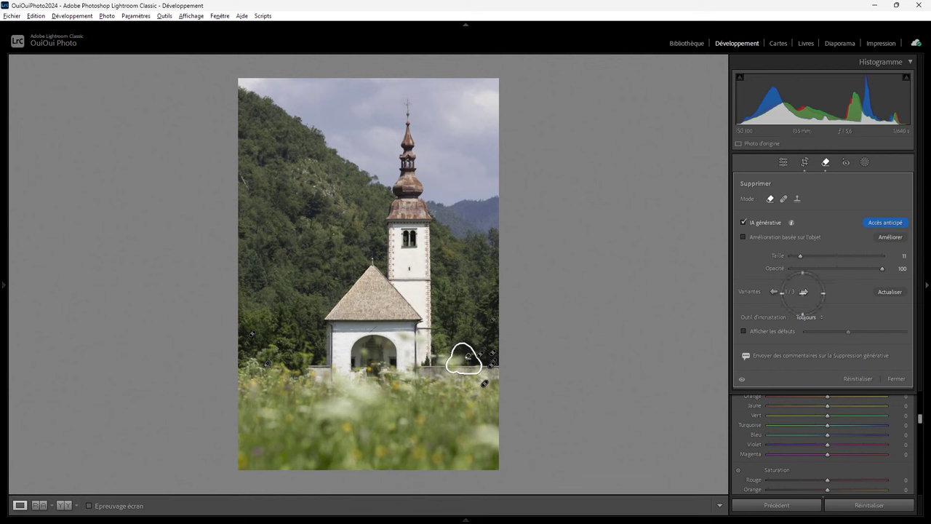
pyautogui.click(804, 290)
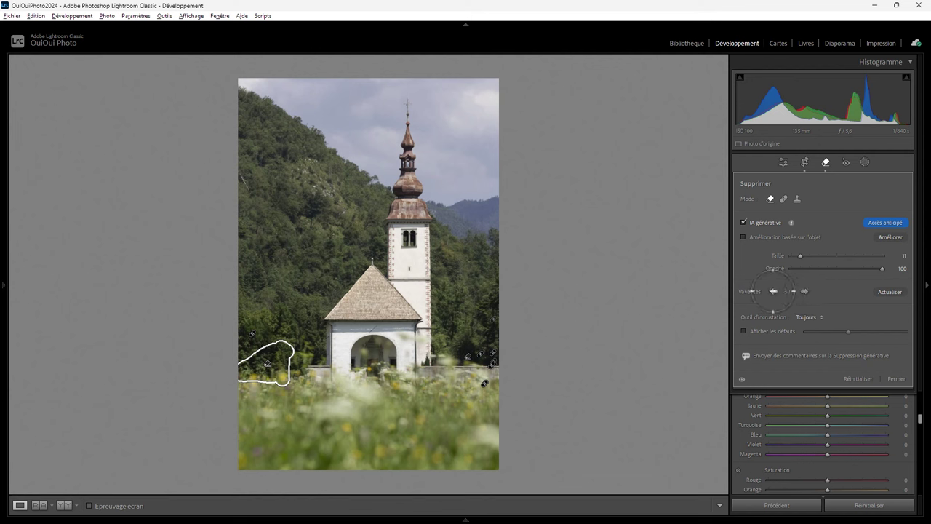
pyautogui.click(773, 291)
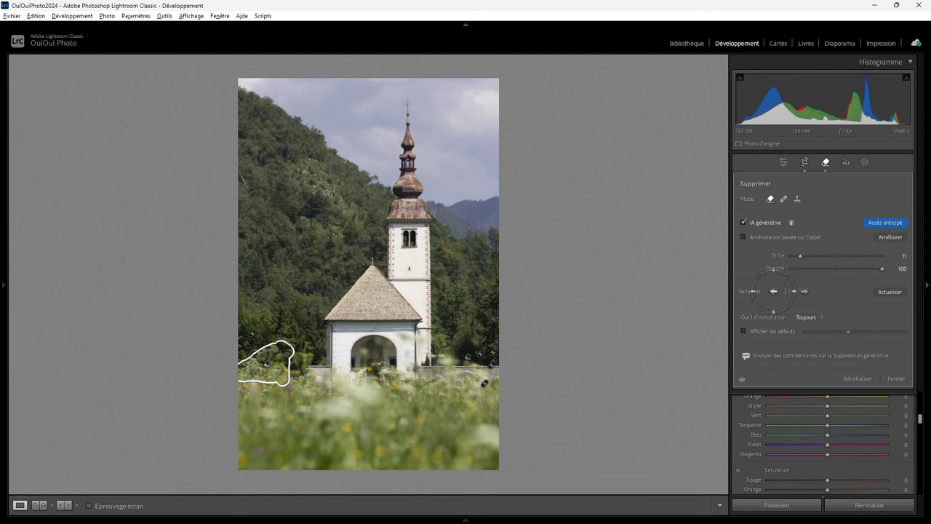
pyautogui.click(803, 290)
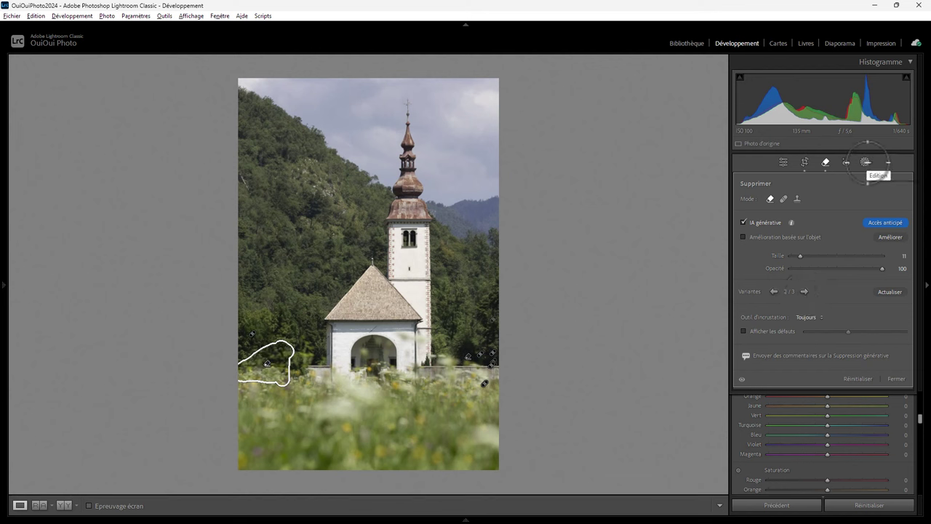
# Step: Add a Sky mask in Masking and set its Effects Clarity to +29
pyautogui.click(865, 162)
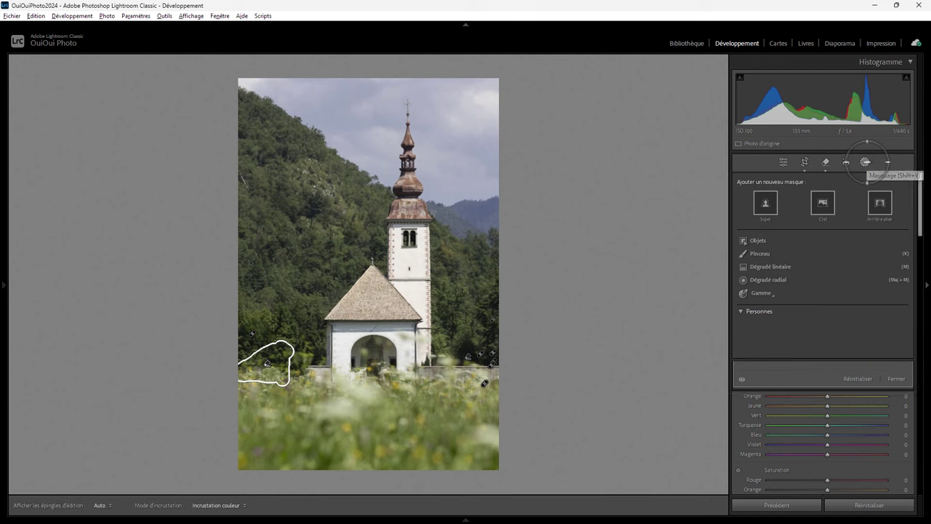
pyautogui.click(823, 203)
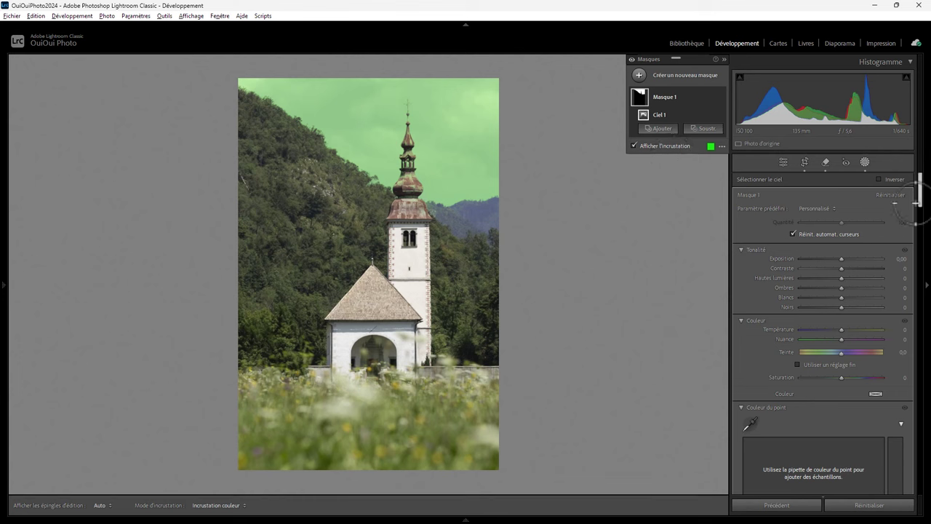
pyautogui.moveTo(914, 204); pyautogui.dragTo(905, 258)
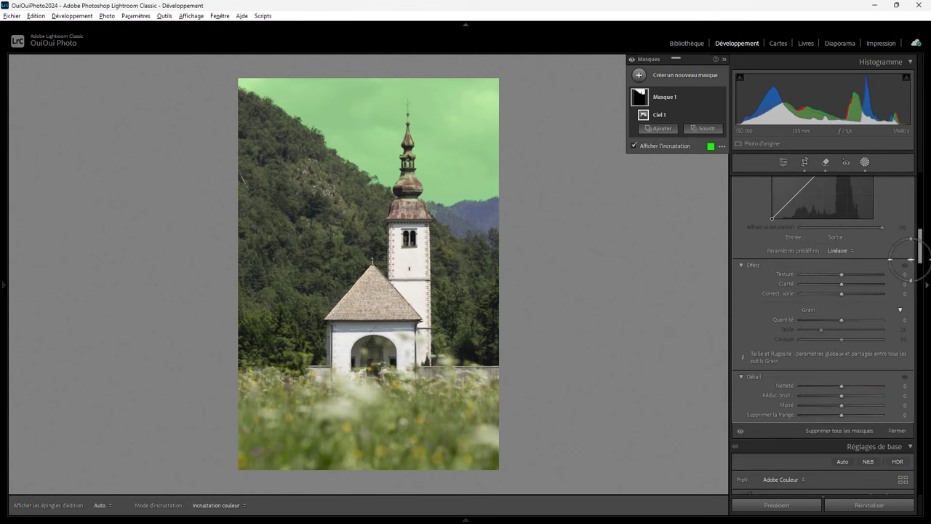
pyautogui.click(841, 283)
pyautogui.moveTo(871, 284)
pyautogui.mouseDown()
pyautogui.moveTo(829, 288)
pyautogui.moveTo(852, 291)
pyautogui.mouseUp()
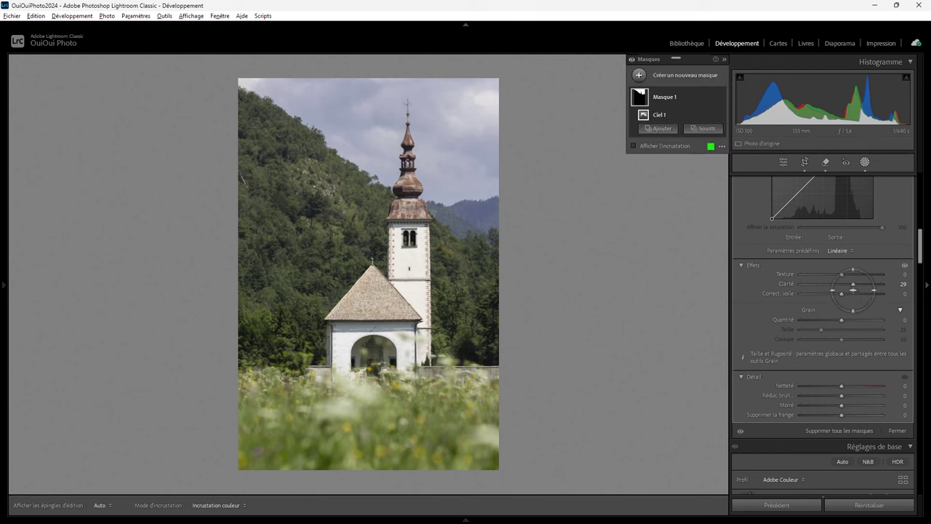
# Step: Heal a small spot in the trees at the upper-left edge with a size-9 brush
pyautogui.click(827, 161)
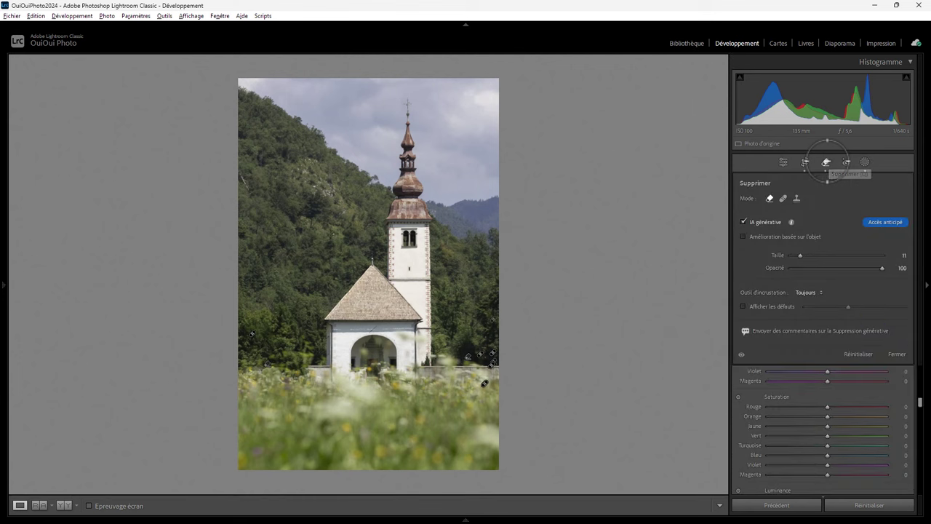
pyautogui.click(783, 198)
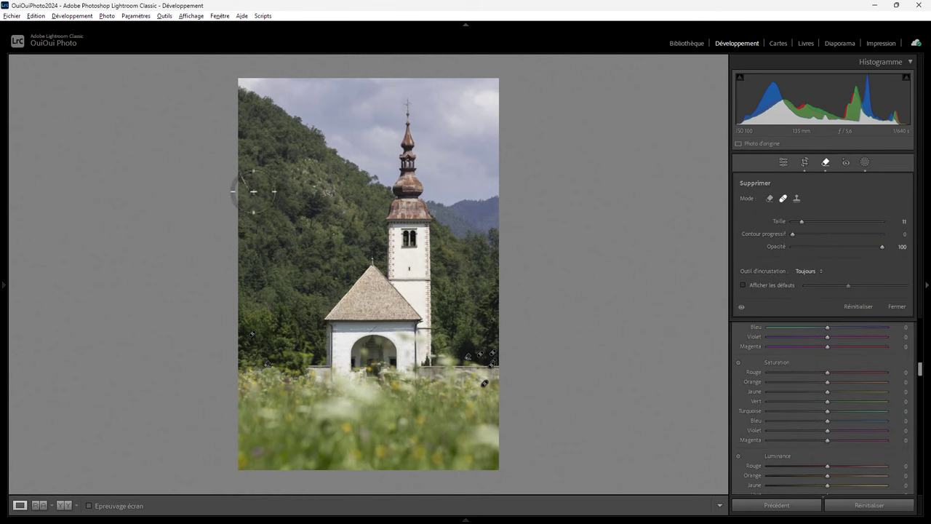
pyautogui.moveTo(248, 189); pyautogui.dragTo(241, 176)
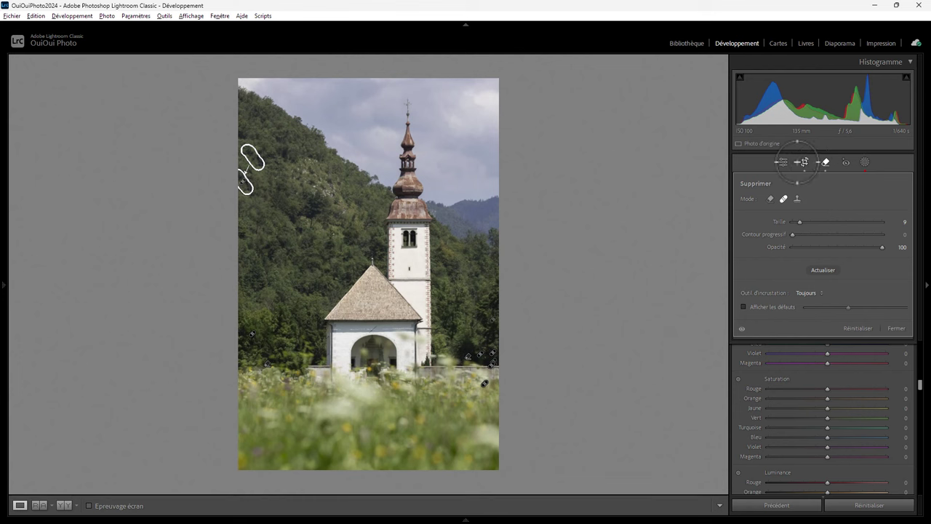
pyautogui.click(786, 163)
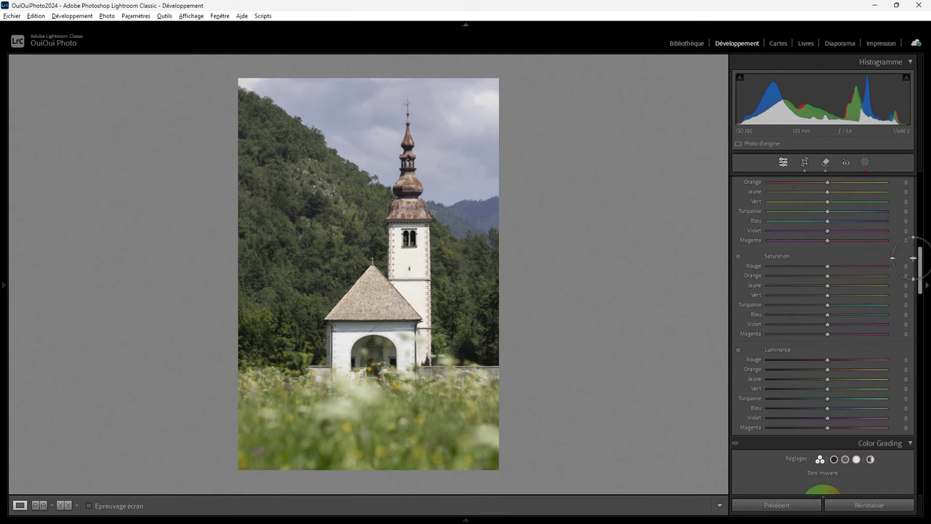
# Step: Raise the overall vibrance and saturation slightly
pyautogui.moveTo(918, 258); pyautogui.dragTo(919, 185)
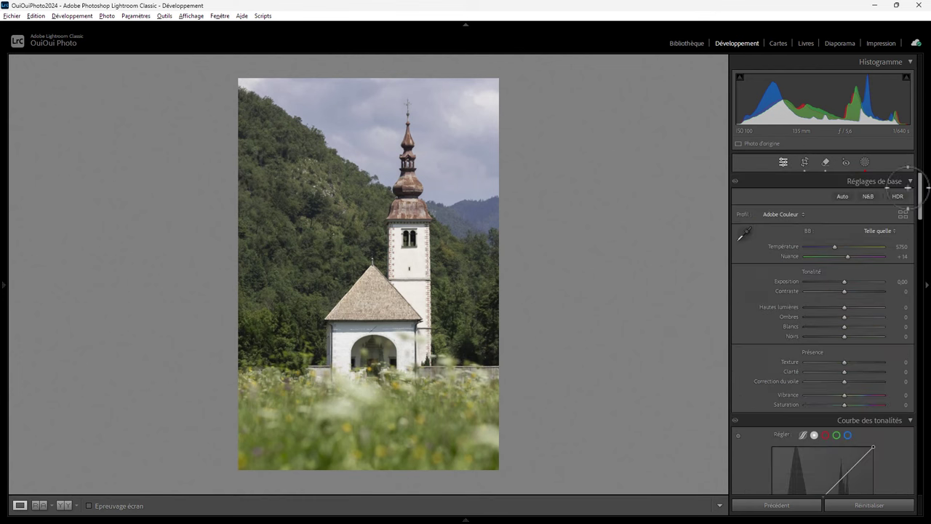
pyautogui.moveTo(844, 394); pyautogui.dragTo(849, 395)
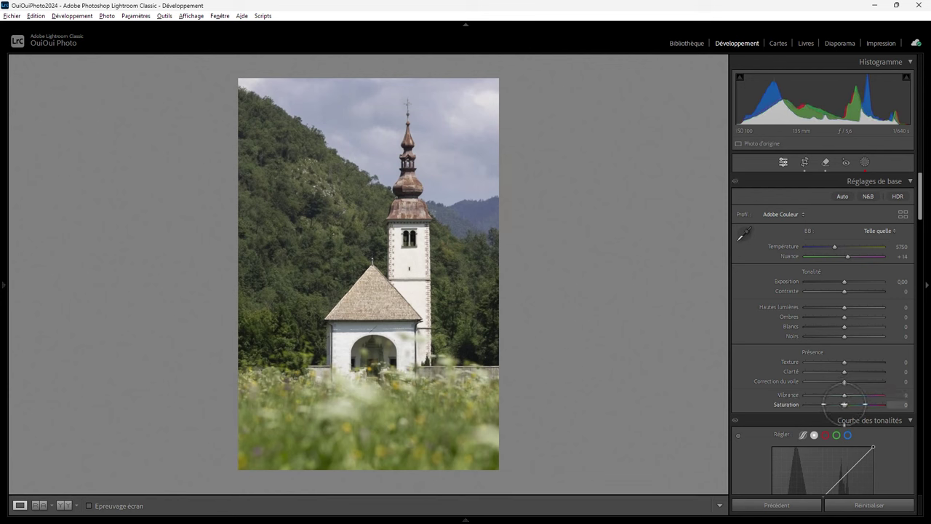
pyautogui.moveTo(843, 405); pyautogui.dragTo(851, 404)
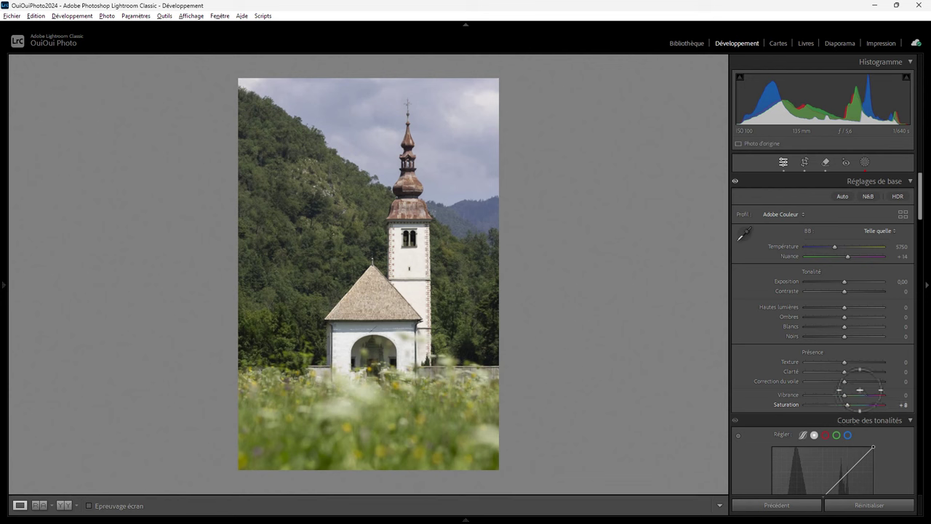
# Step: Set the yellow (Jaune) luminance to -6 in the HSL panel
pyautogui.moveTo(920, 211); pyautogui.dragTo(920, 284)
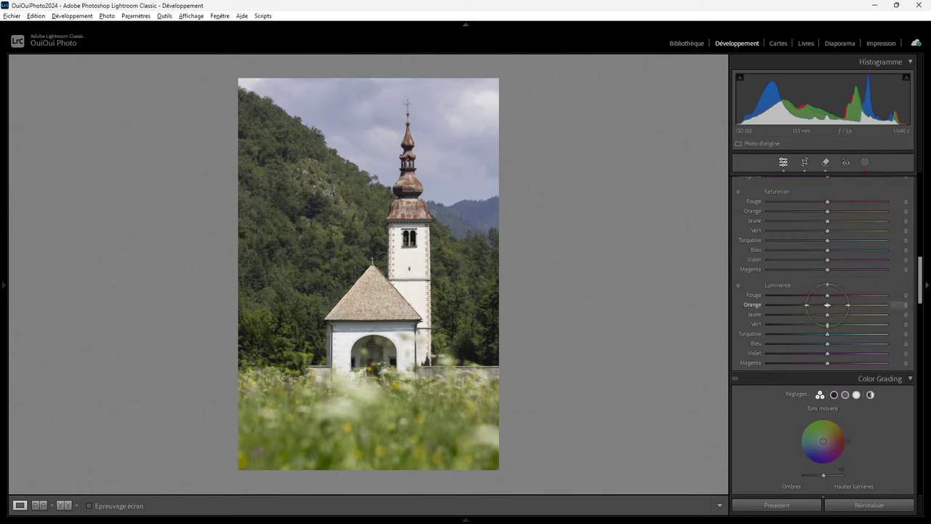
pyautogui.moveTo(829, 305)
pyautogui.mouseDown()
pyautogui.moveTo(866, 306)
pyautogui.moveTo(824, 305)
pyautogui.mouseUp()
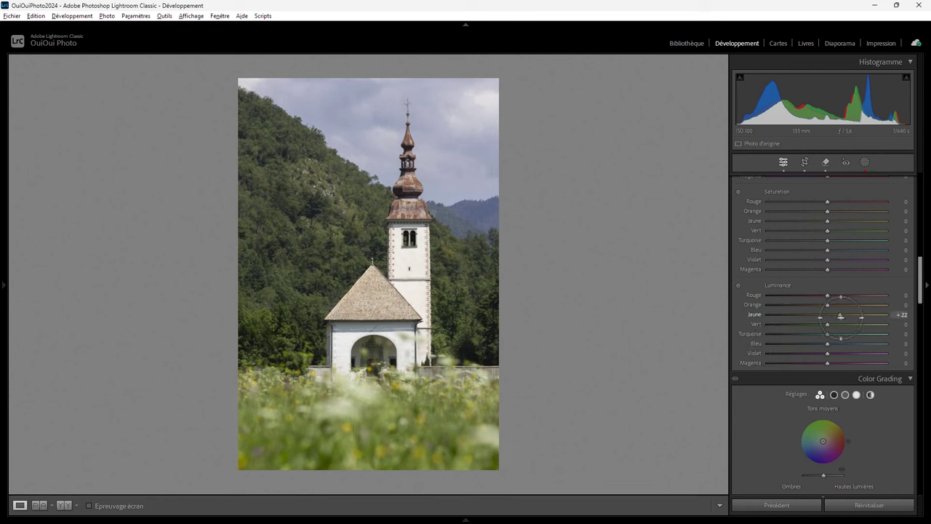
pyautogui.moveTo(839, 316); pyautogui.dragTo(823, 317)
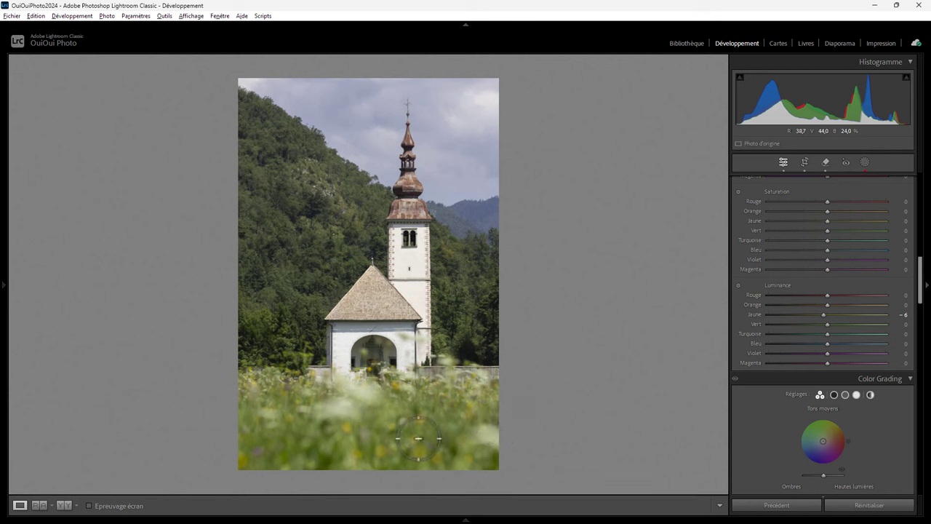
# Step: Heal two bright blurry spots in the foreground grass, sourcing from lower-left grass
pyautogui.click(824, 162)
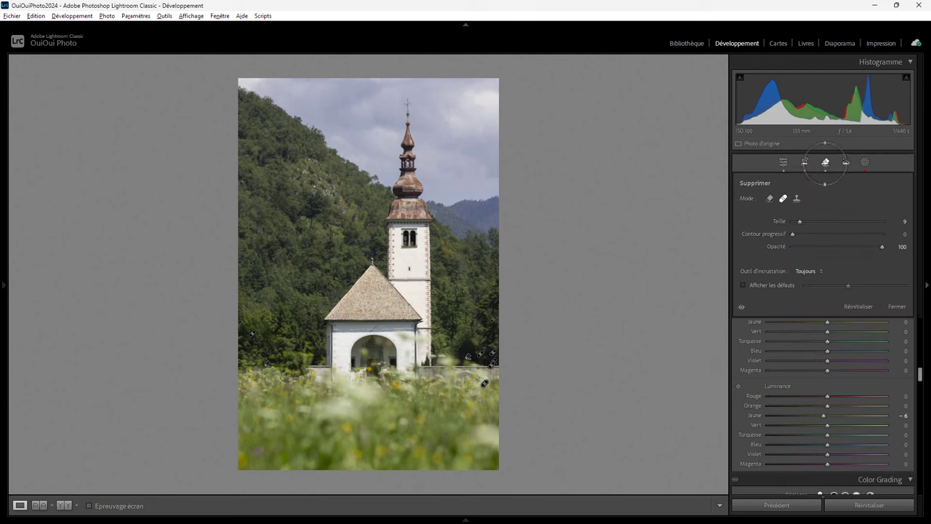
pyautogui.click(444, 416)
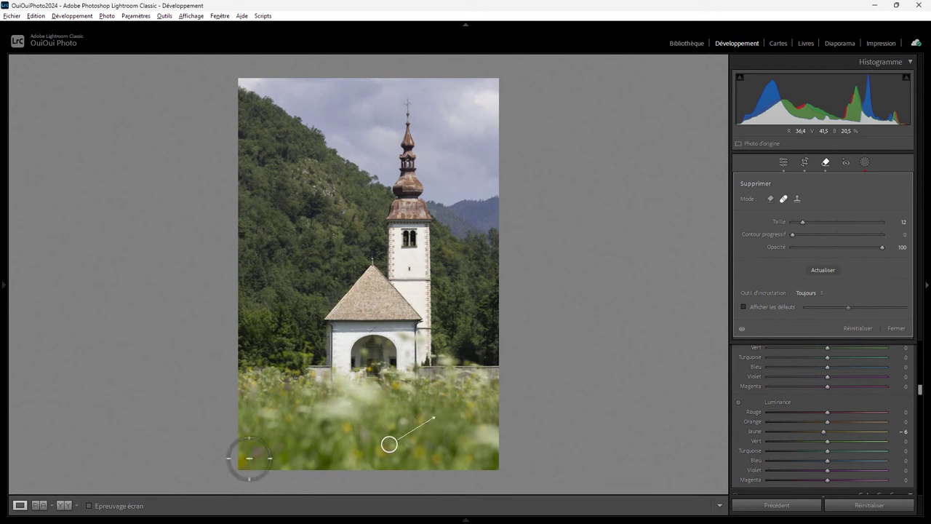
pyautogui.moveTo(249, 458); pyautogui.dragTo(259, 451)
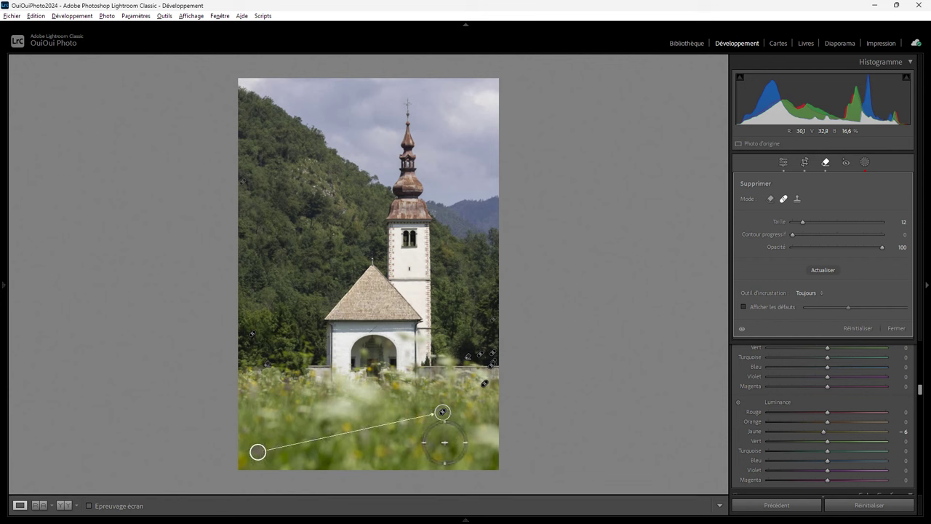
pyautogui.click(373, 416)
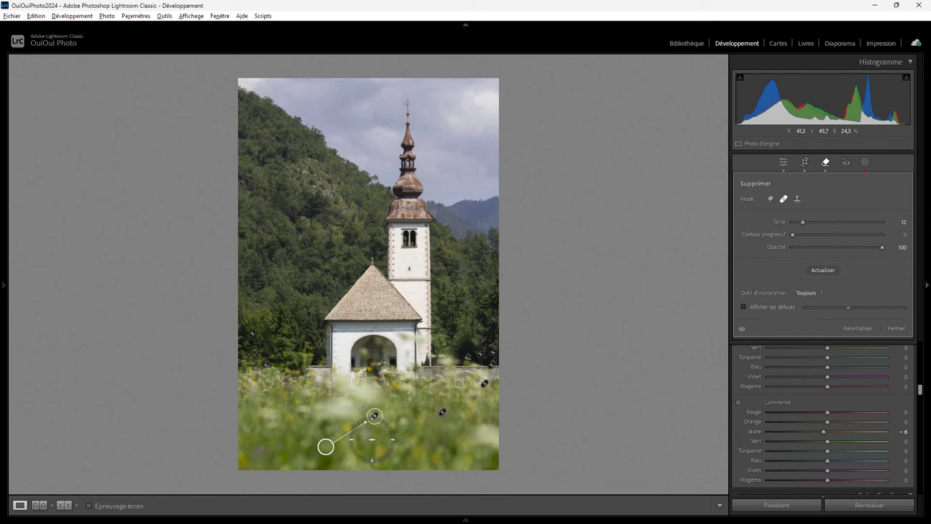
pyautogui.moveTo(325, 446); pyautogui.dragTo(257, 452)
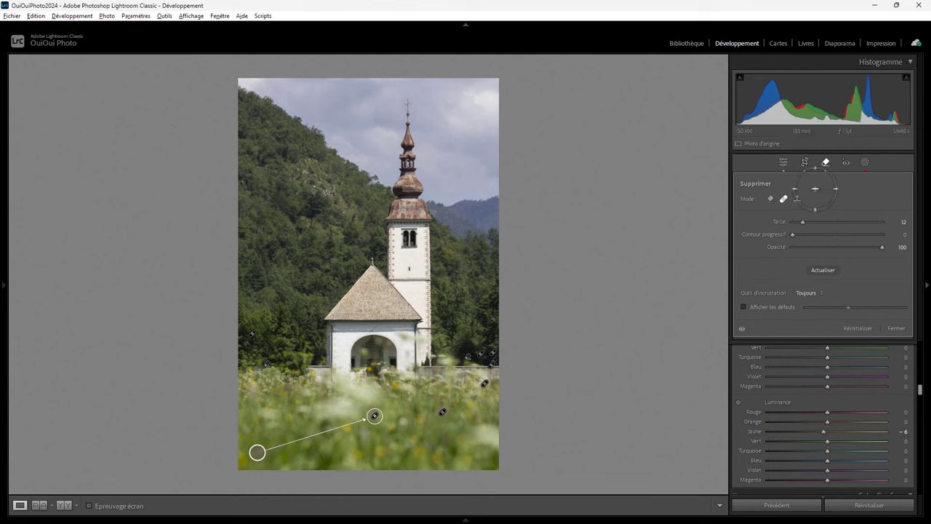
pyautogui.click(783, 162)
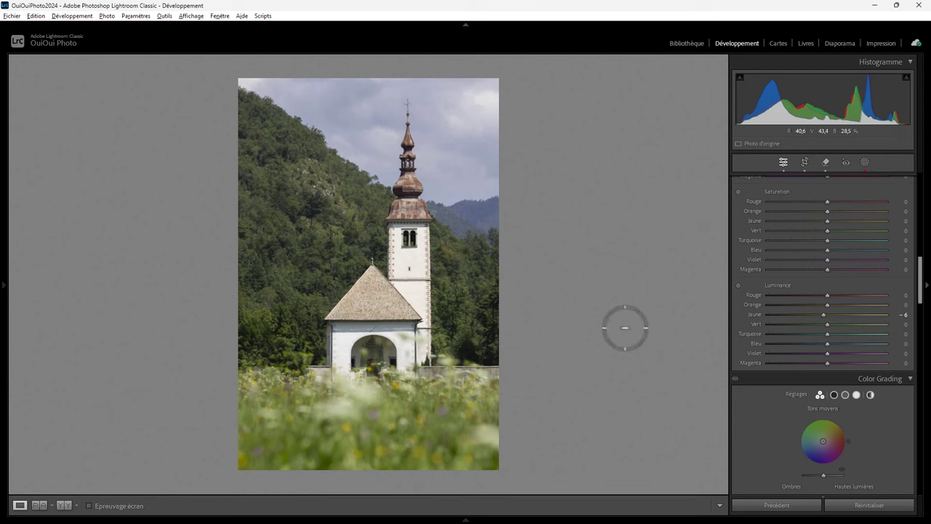
# Step: Move the right grass heal's source to a different area and check the result
pyautogui.click(826, 162)
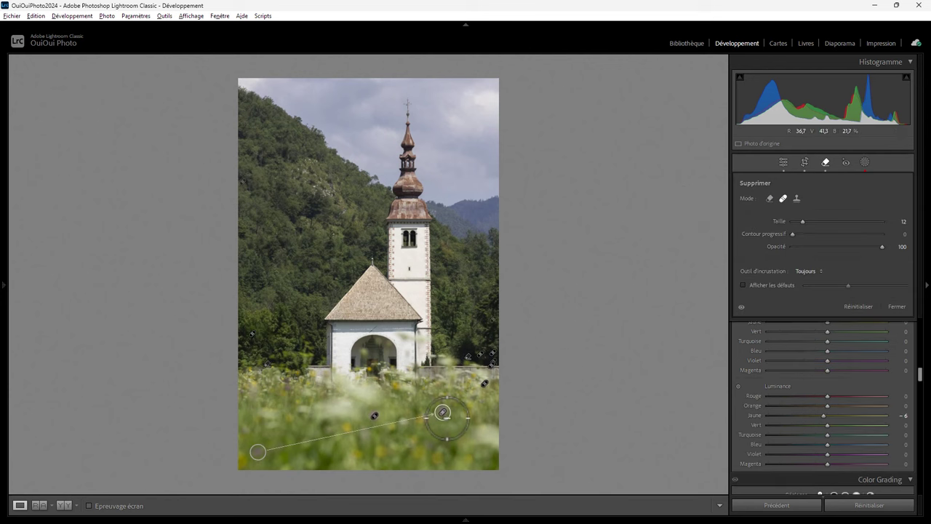
pyautogui.click(442, 412)
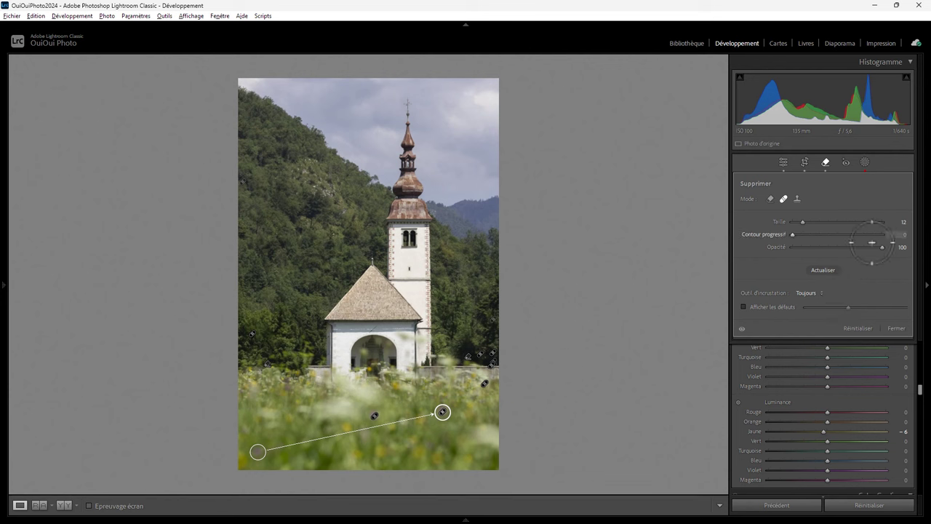
pyautogui.press('h')
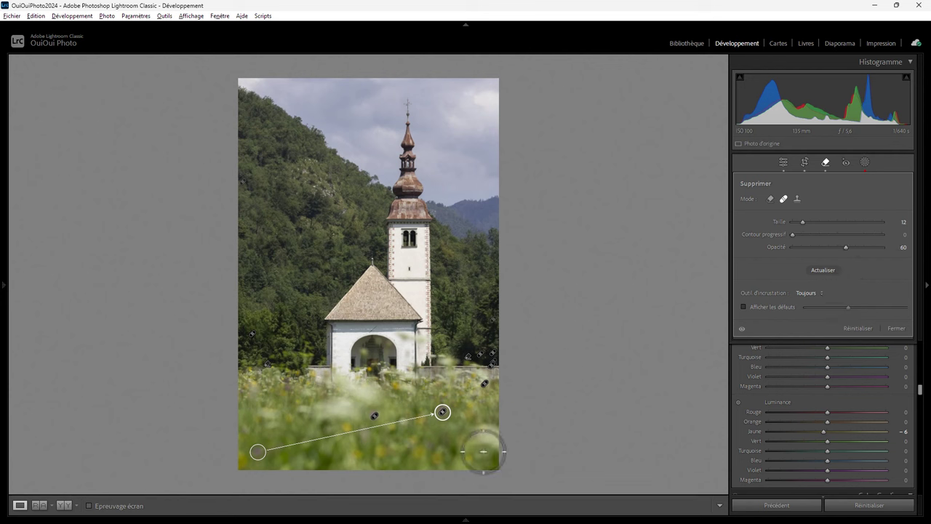
pyautogui.moveTo(442, 411); pyautogui.dragTo(375, 416)
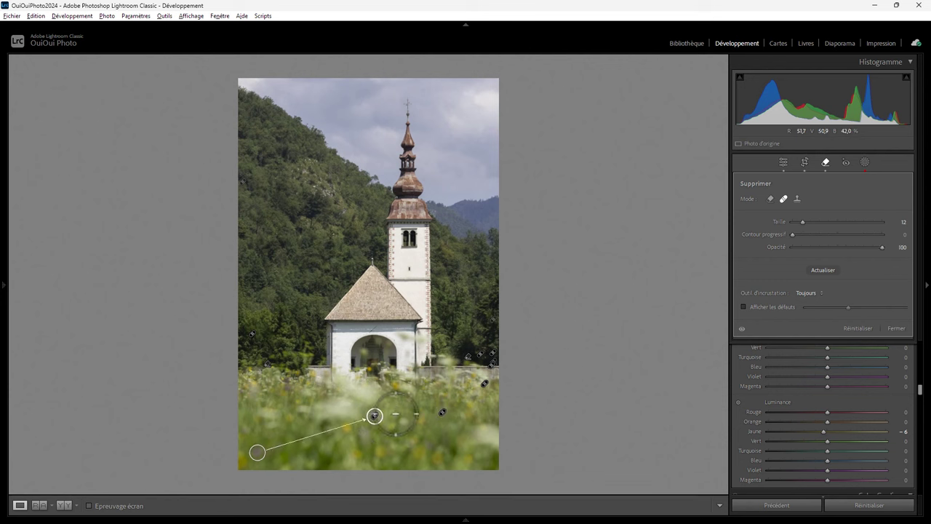
pyautogui.press('h')
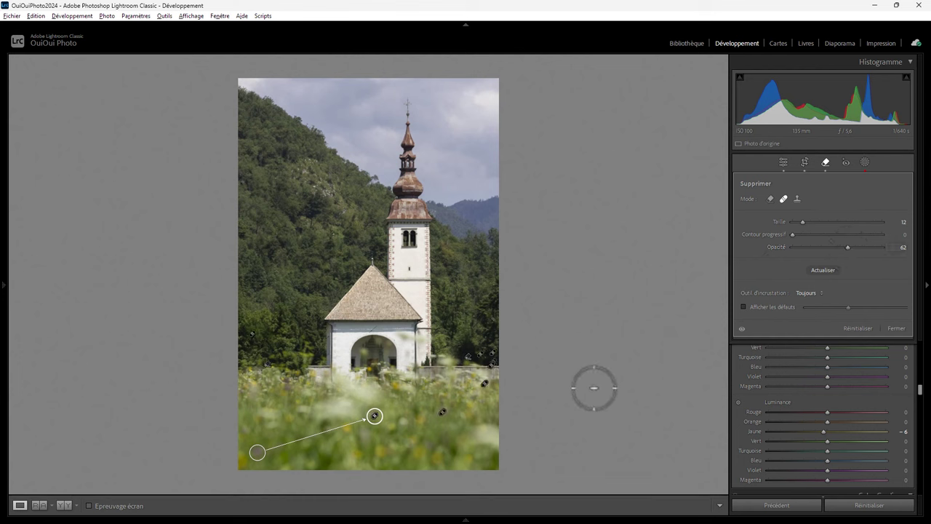
pyautogui.click(784, 162)
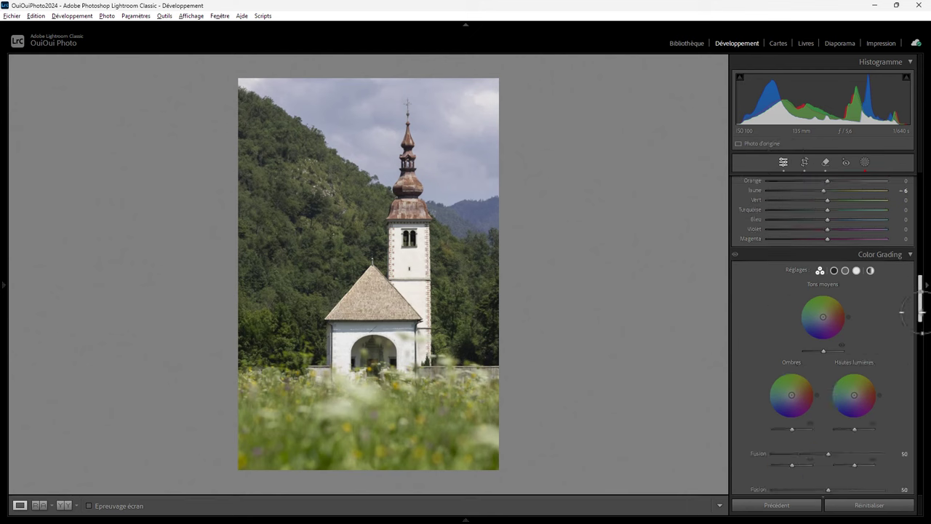
# Step: Add a -4 post-crop vignette to slightly darken the photo's edges
pyautogui.moveTo(922, 286); pyautogui.dragTo(923, 455)
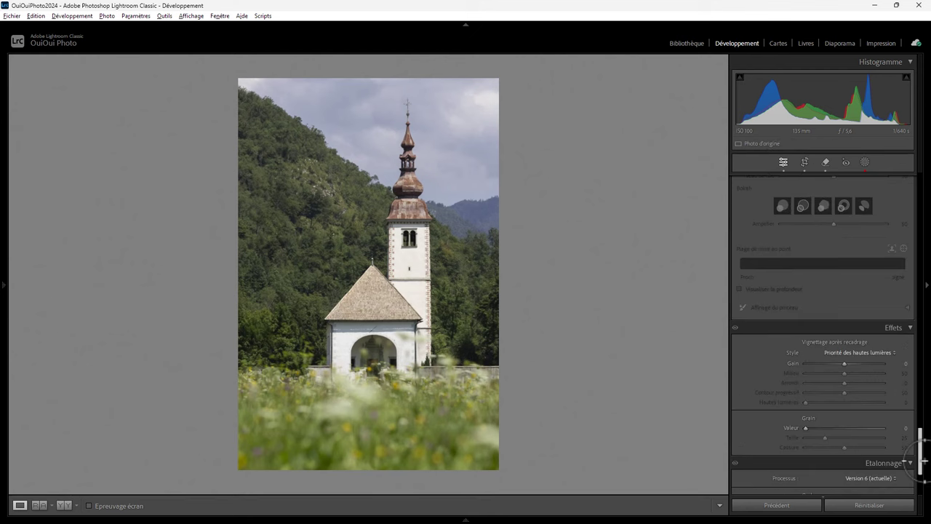
pyautogui.moveTo(844, 363); pyautogui.dragTo(843, 363)
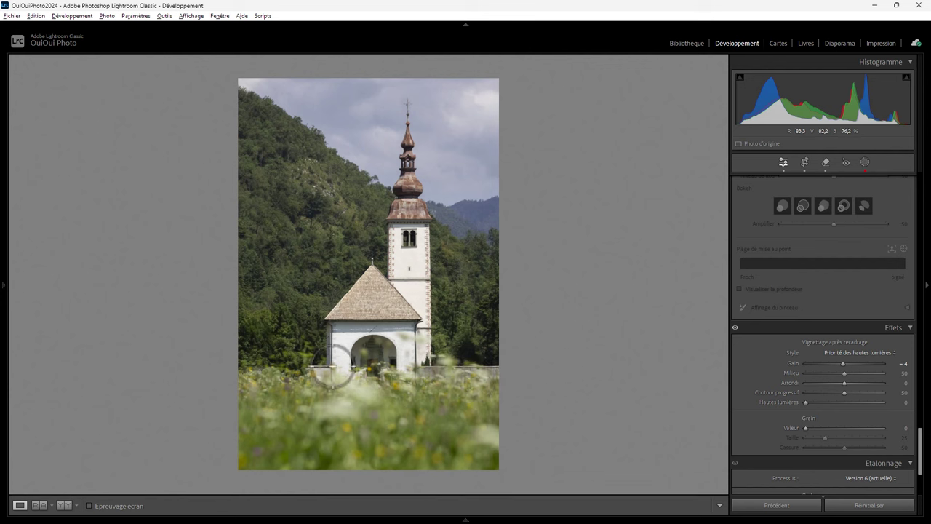
pyautogui.click(825, 162)
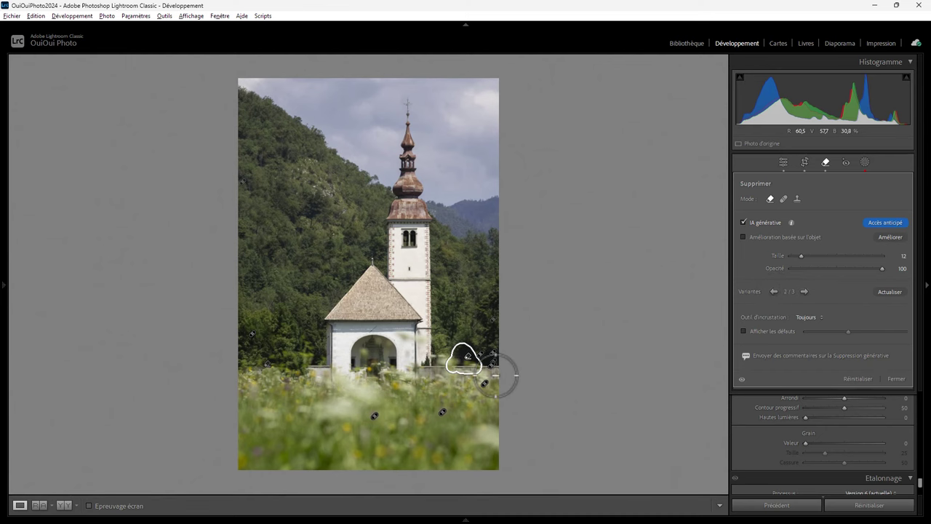
# Step: Zoom in and paint a removal stroke over the patch right of the church
pyautogui.press('z')
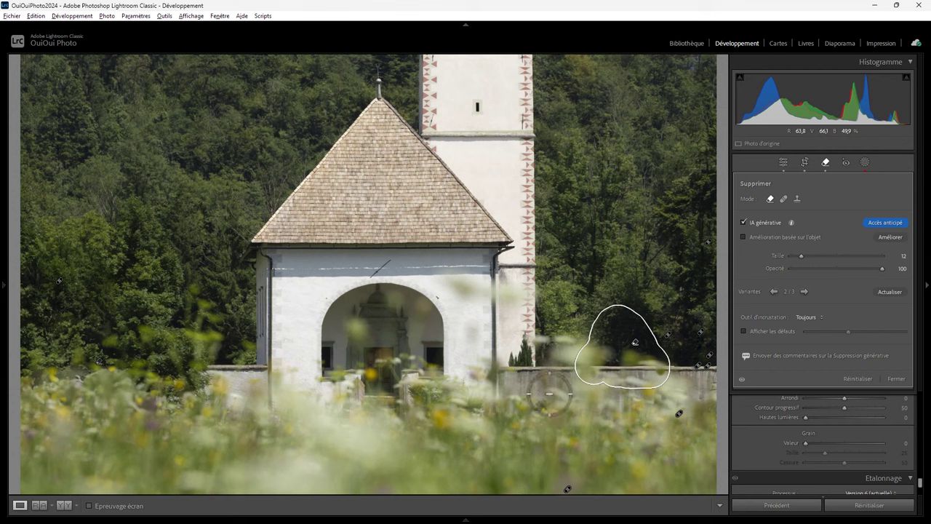
pyautogui.moveTo(647, 343); pyautogui.dragTo(632, 320)
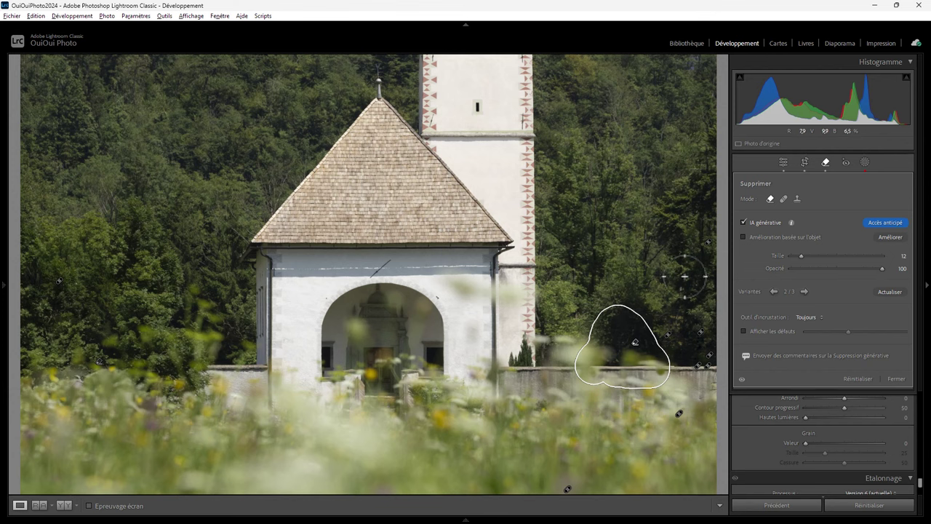
pyautogui.scroll(2, 644, 301)
pyautogui.scroll(2, 637, 304)
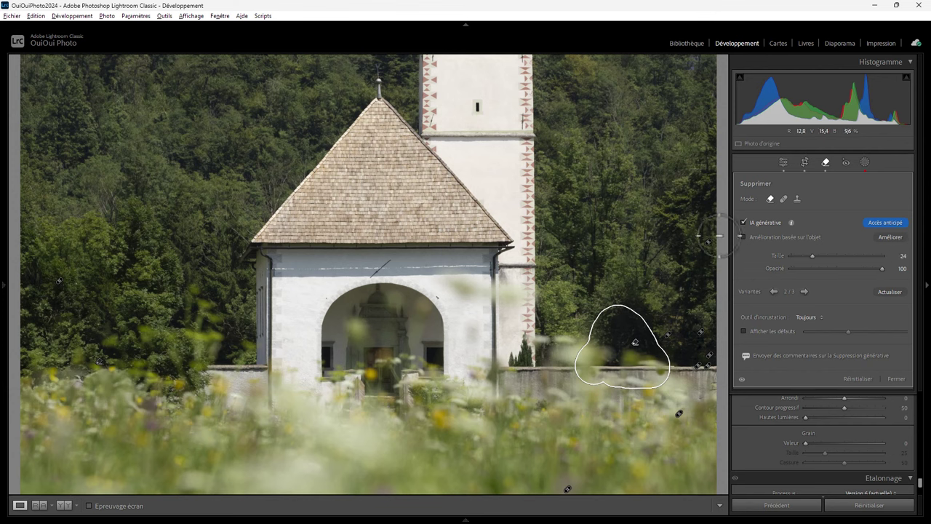
pyautogui.click(784, 199)
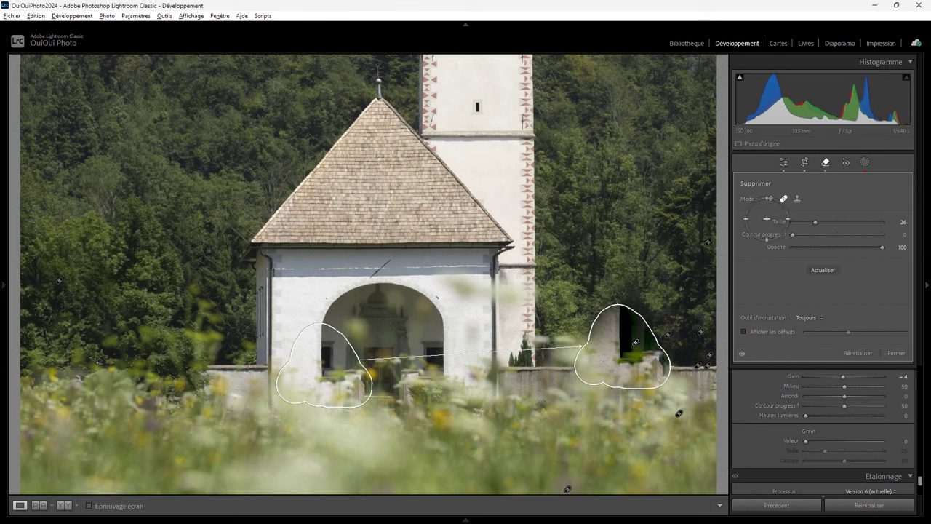
pyautogui.click(769, 199)
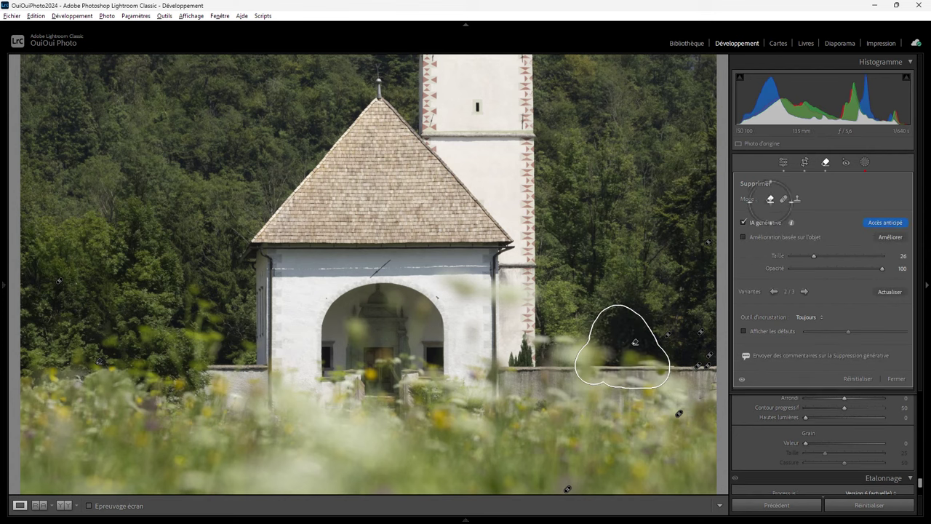
# Step: Redo the removal as a size-33 heal over the tree patch beside the bell tower
pyautogui.click(826, 162)
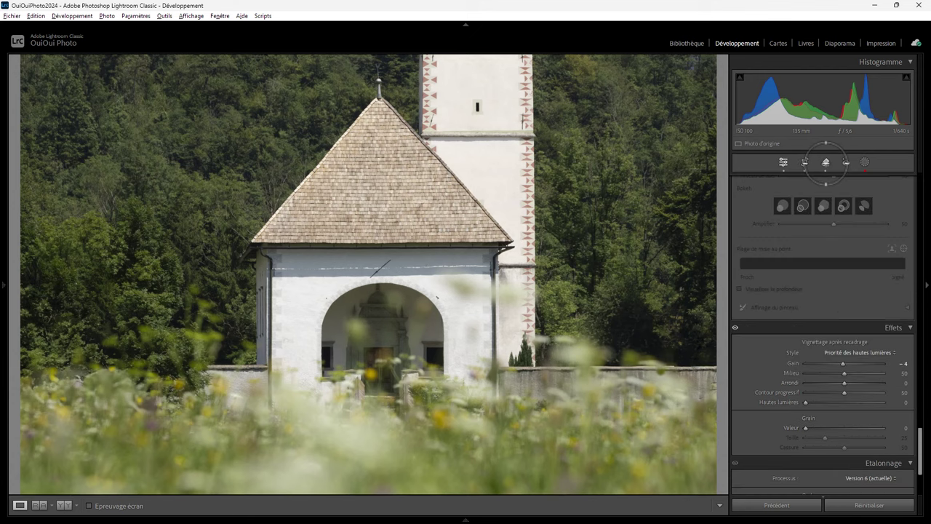
pyautogui.click(826, 162)
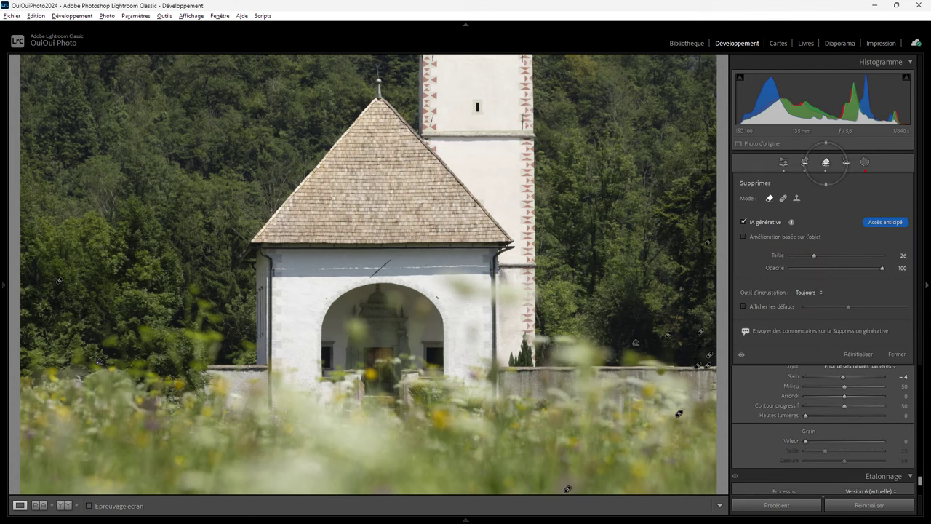
pyautogui.click(635, 303)
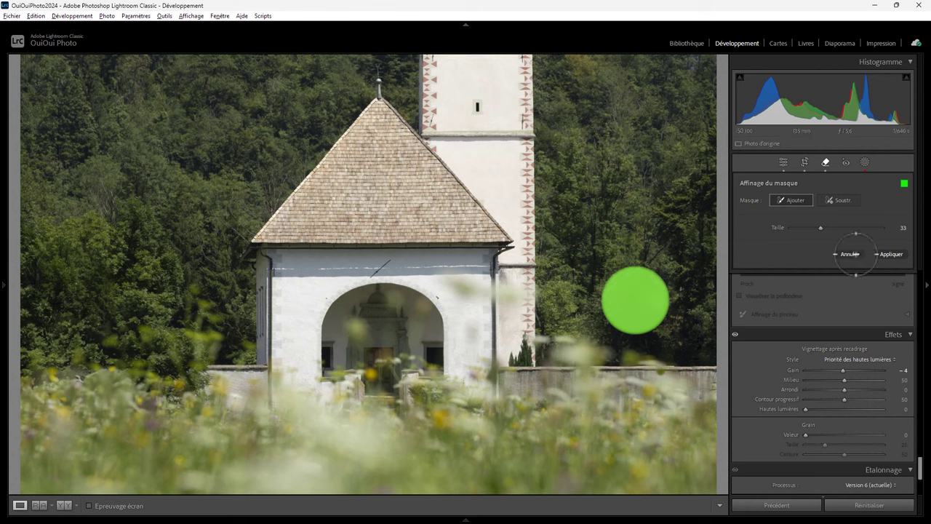
pyautogui.click(849, 253)
pyautogui.click(782, 198)
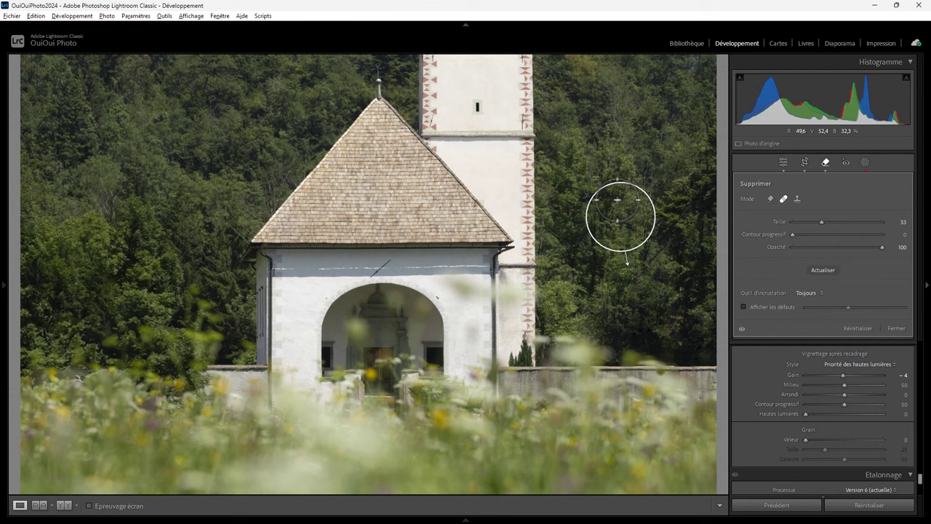
pyautogui.moveTo(633, 320); pyautogui.dragTo(627, 339)
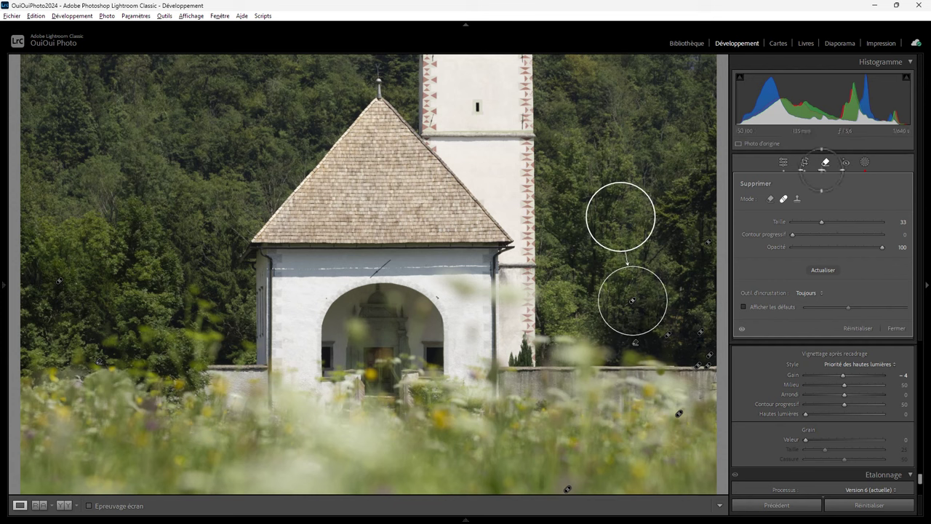
pyautogui.click(783, 162)
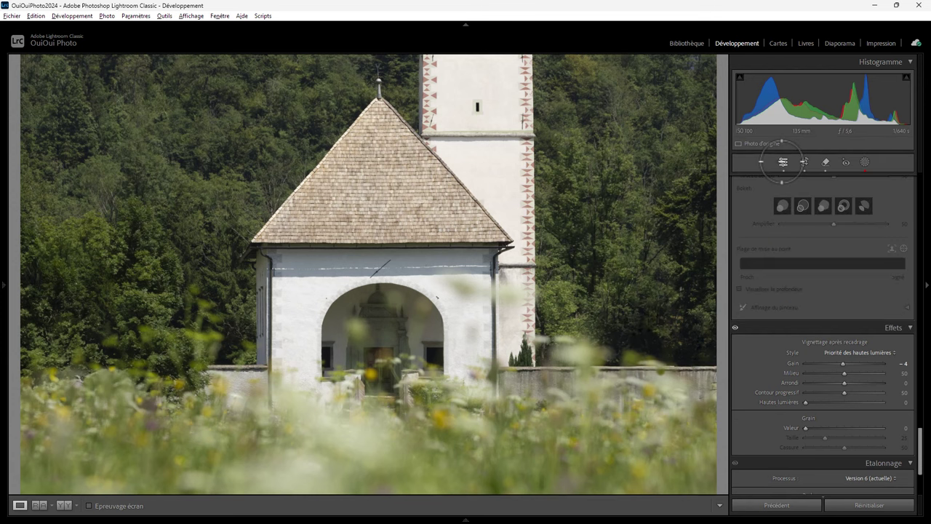
# Step: Zoom back out to Fit view to see the whole retouched church photo
pyautogui.click(633, 286)
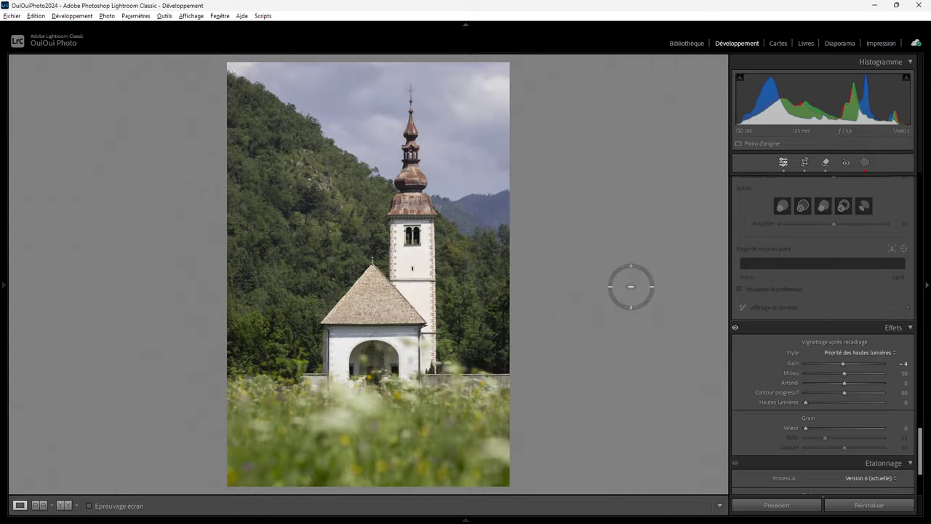